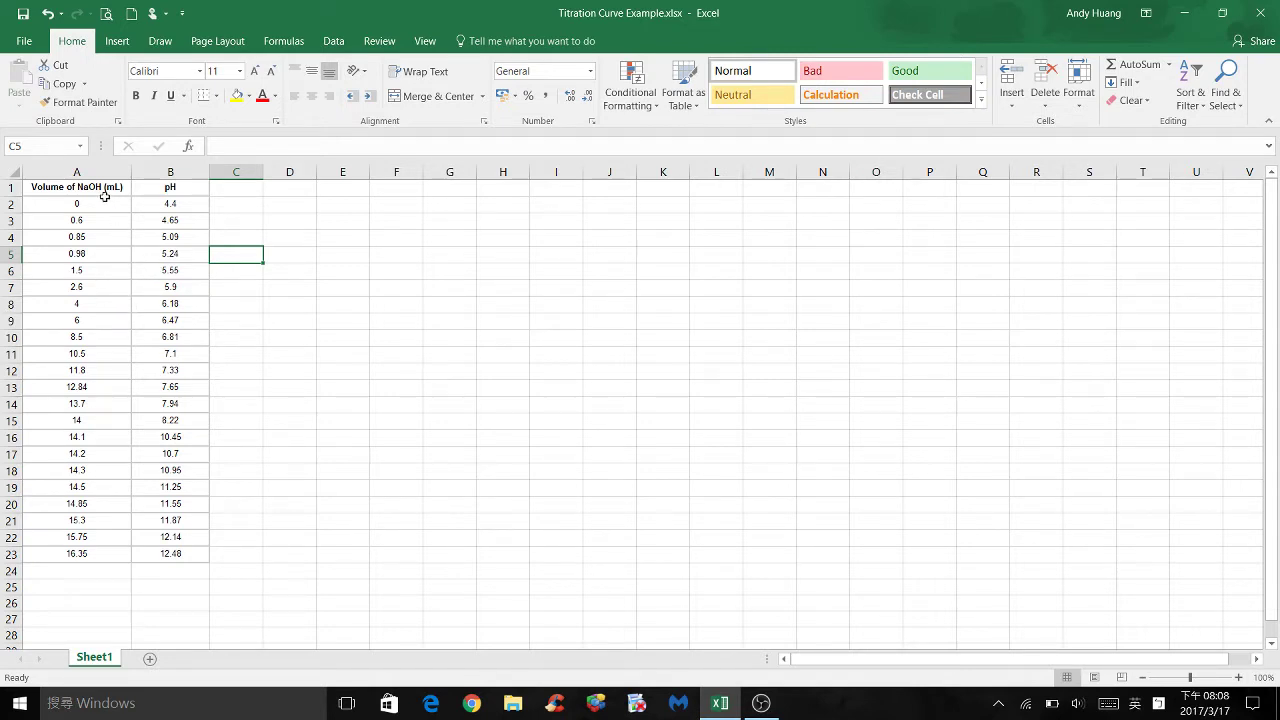
Step: Insert a smooth-line-with-markers scatter chart of A1:B23, then move it beside the data and enlarge it
left_click_drag(98, 186, 155, 553)
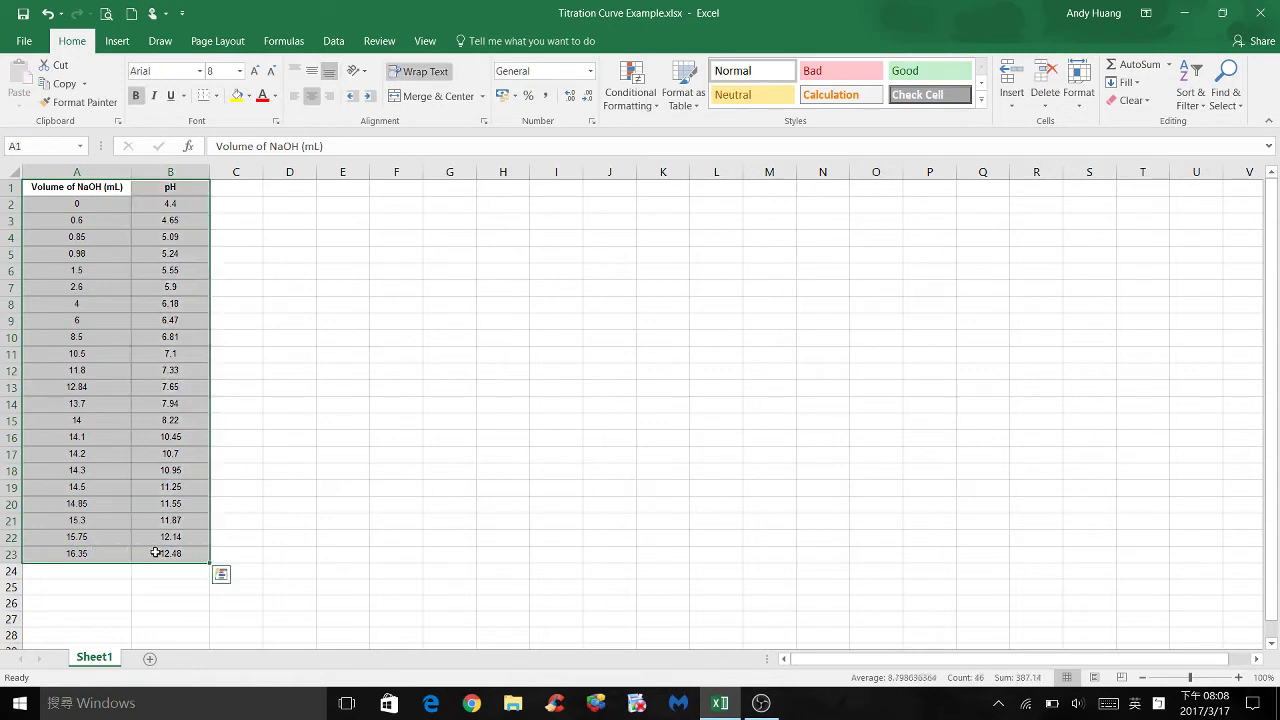
left_click(118, 43)
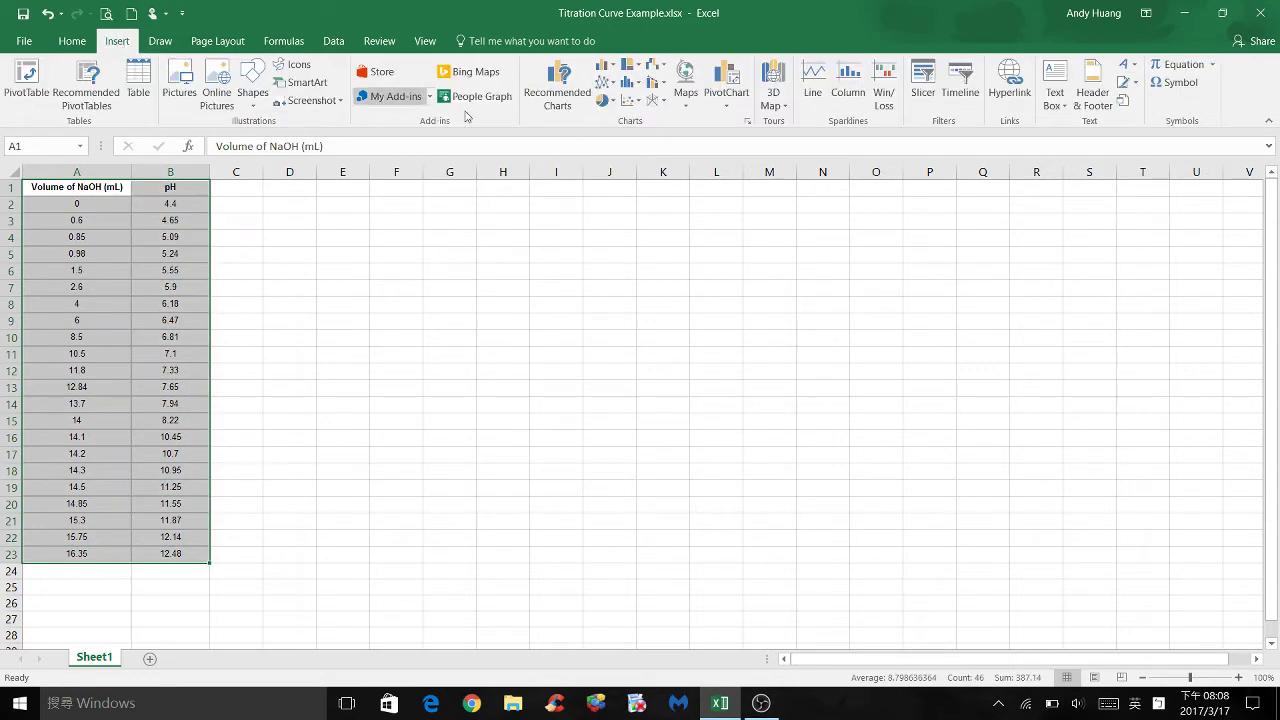
left_click(636, 106)
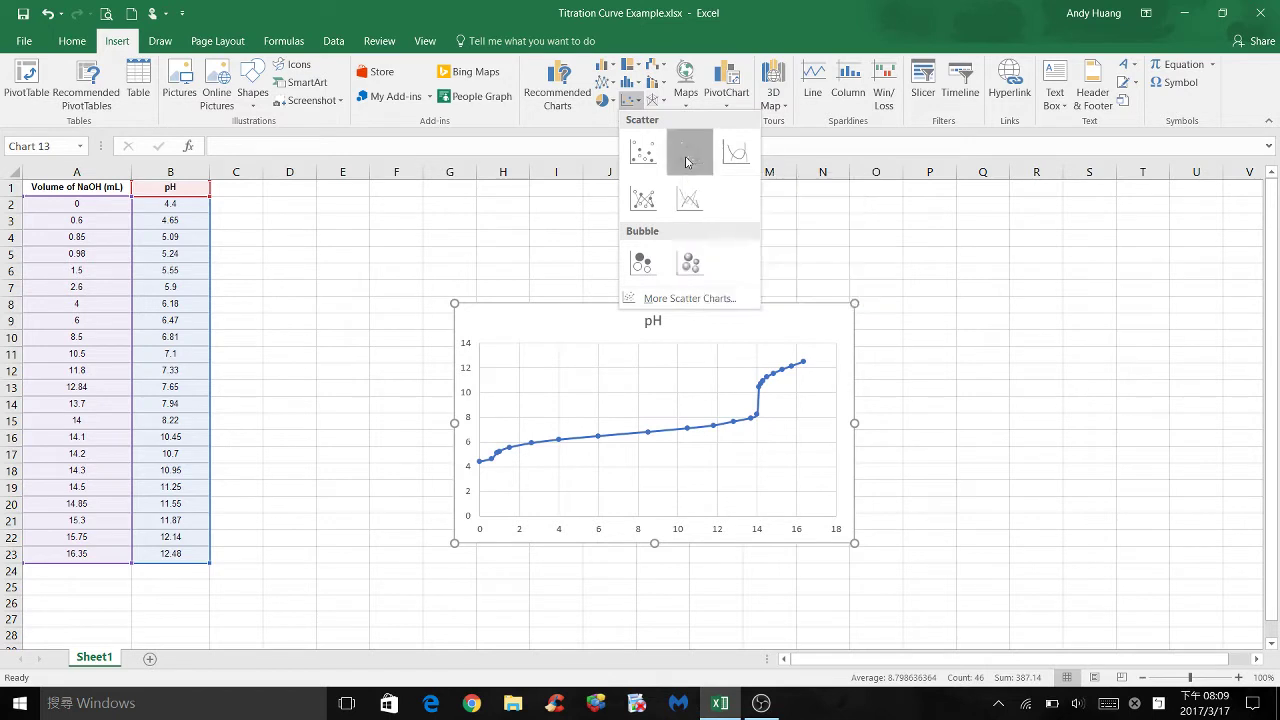
left_click(687, 152)
left_click_drag(705, 325, 479, 215)
left_click_drag(624, 431, 864, 604)
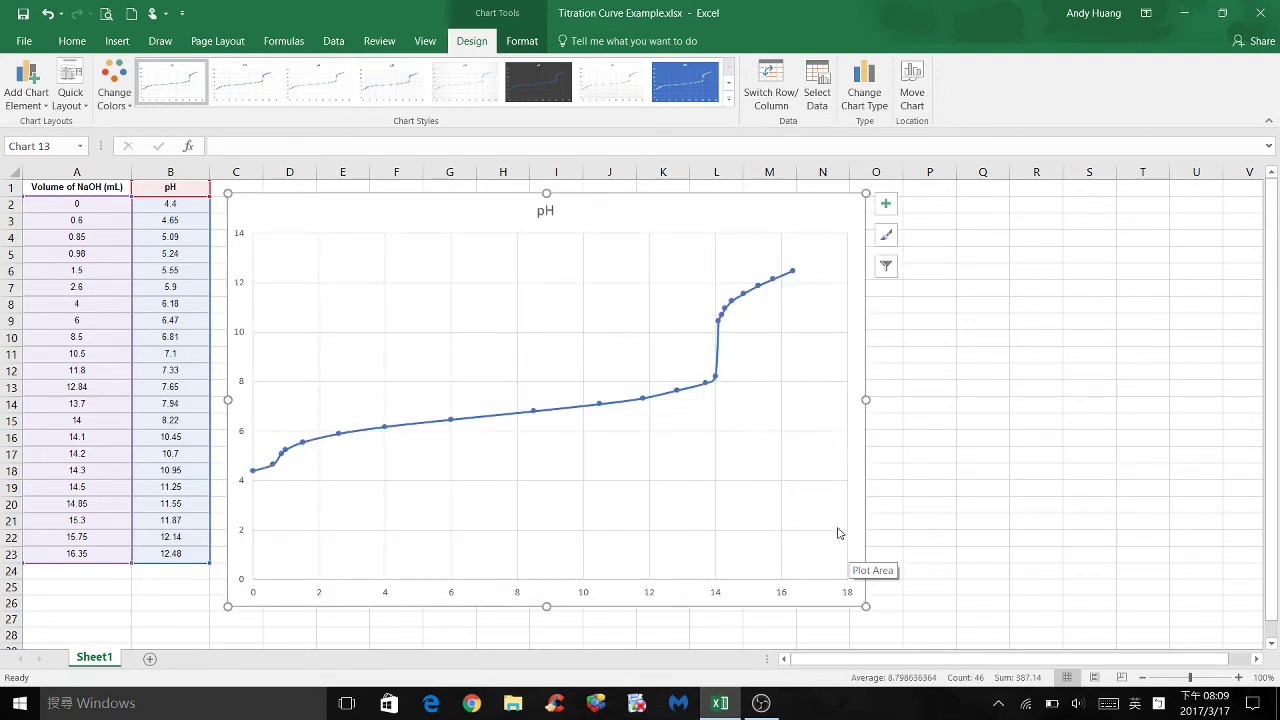
Step: Rename the chart title from 'pH' to 'Figure 1.'
left_click(545, 211)
left_click_drag(537, 211, 558, 213)
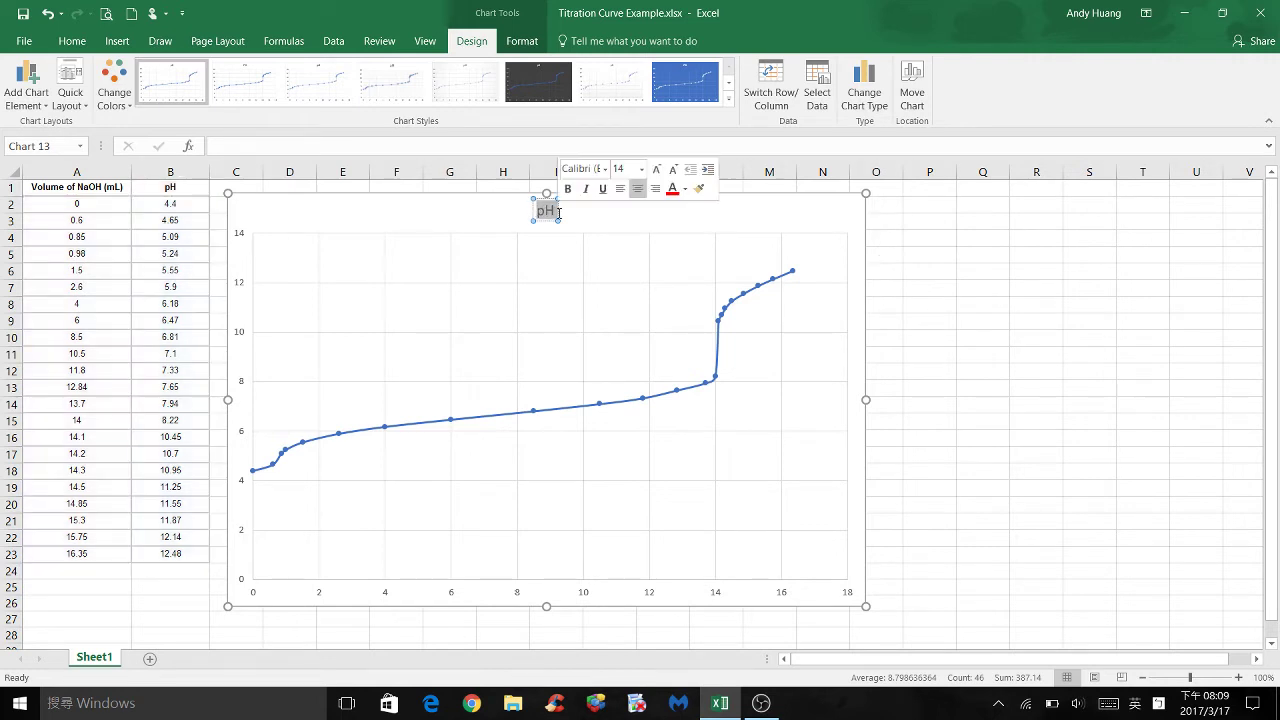
type("Figure 1")
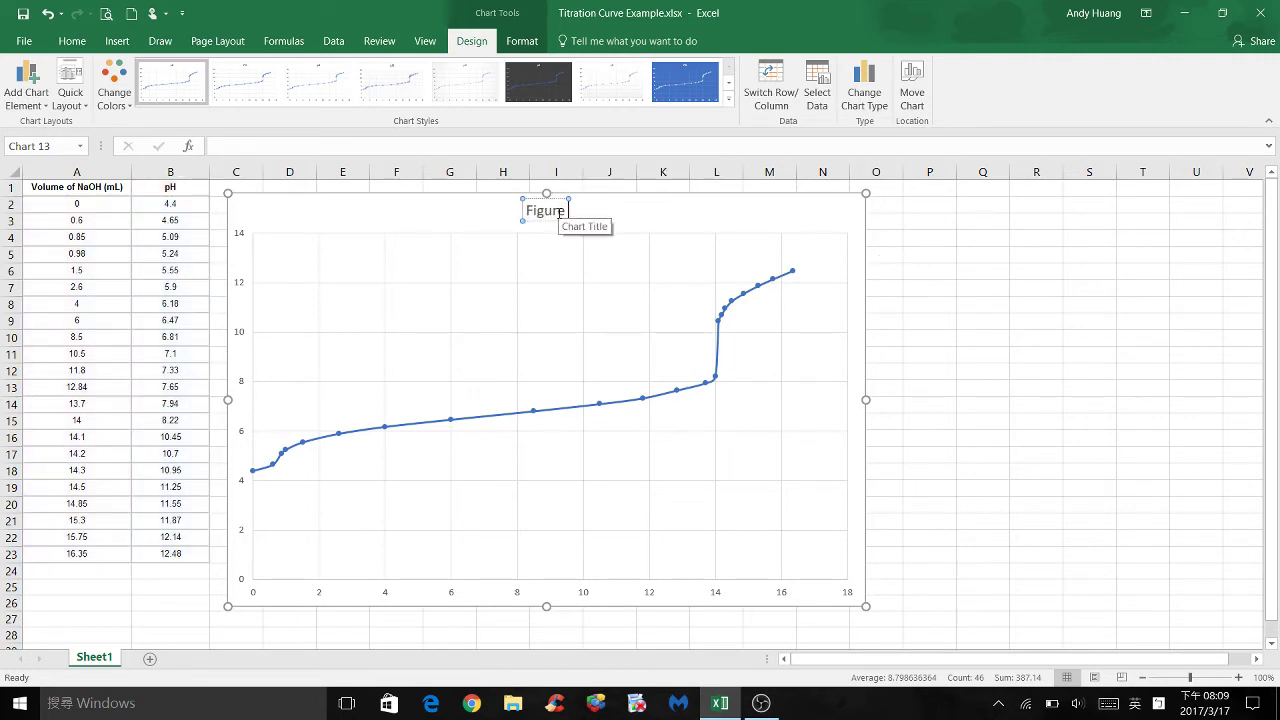
type(".")
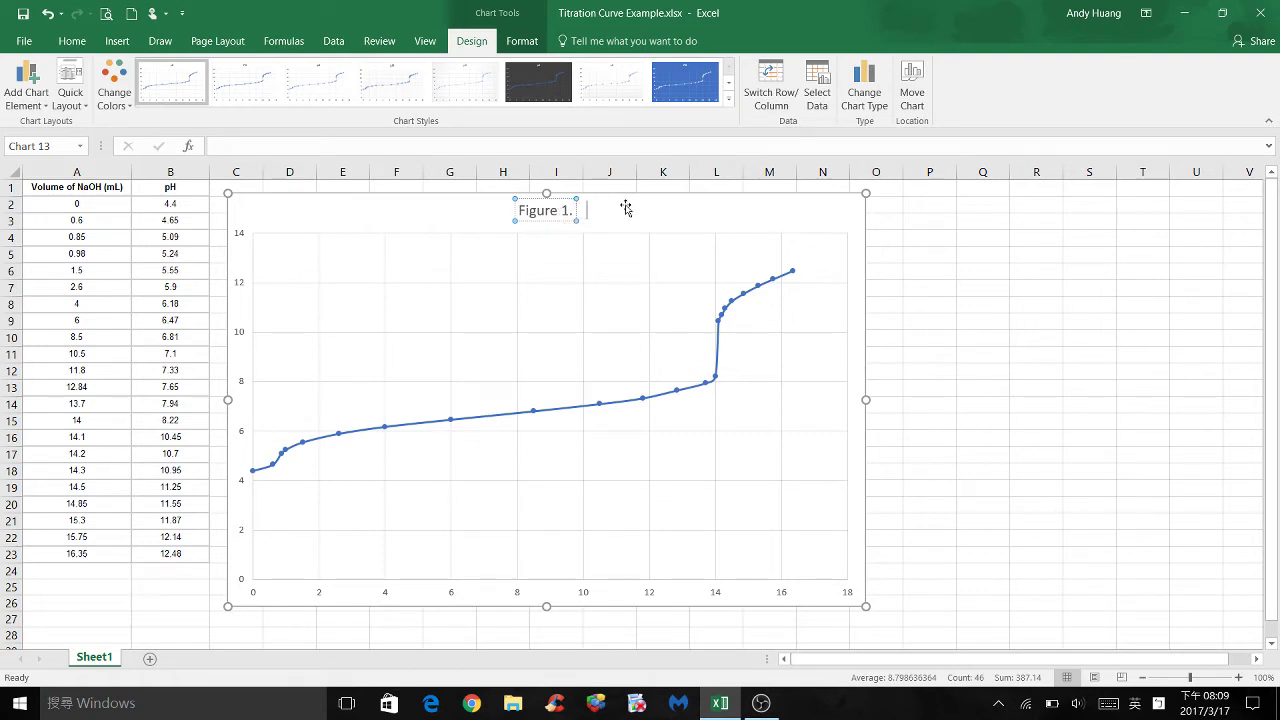
left_click(663, 215)
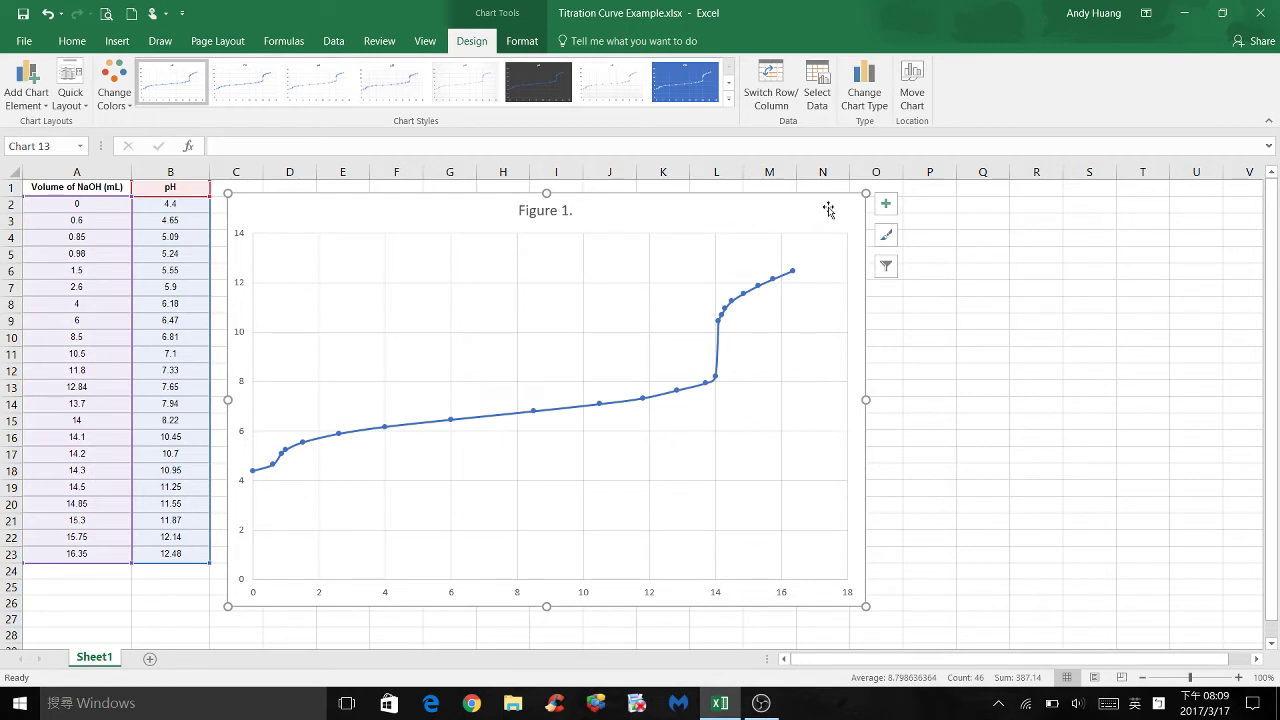
Step: Add horizontal and vertical axis titles and label the horizontal one 'Volume of NaOH (mL)'
left_click(884, 207)
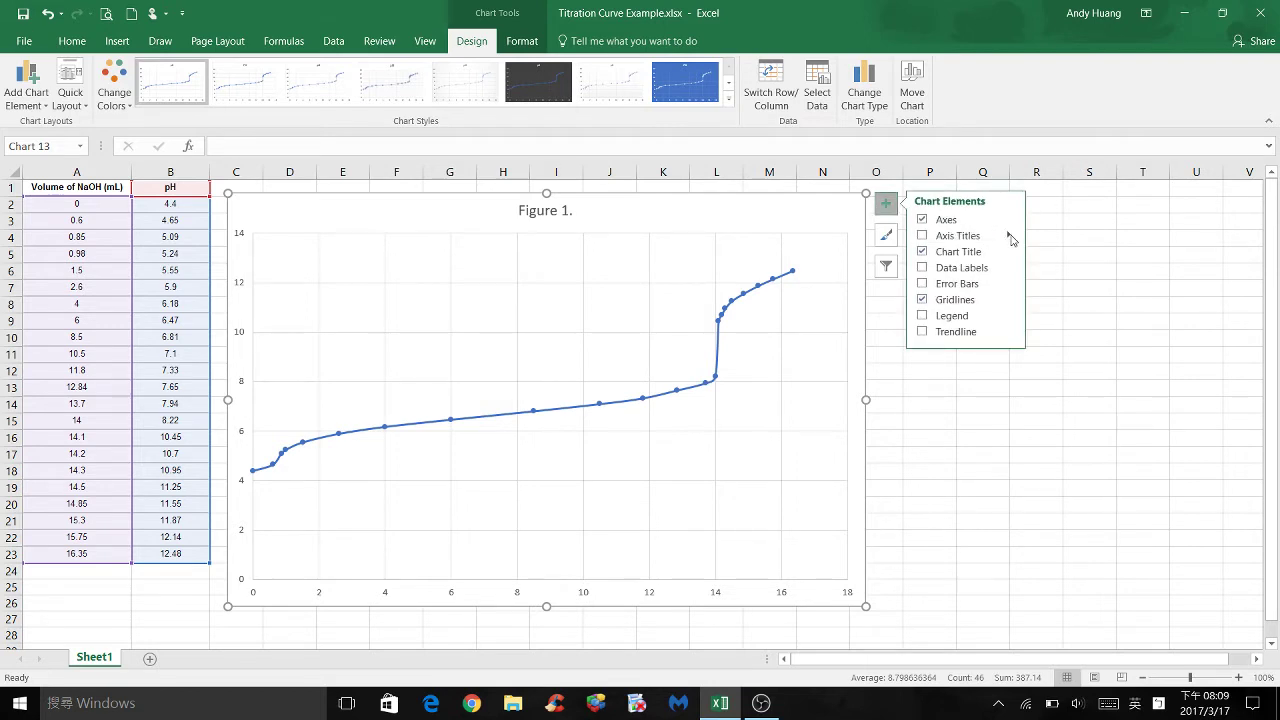
mouse_move(1010, 237)
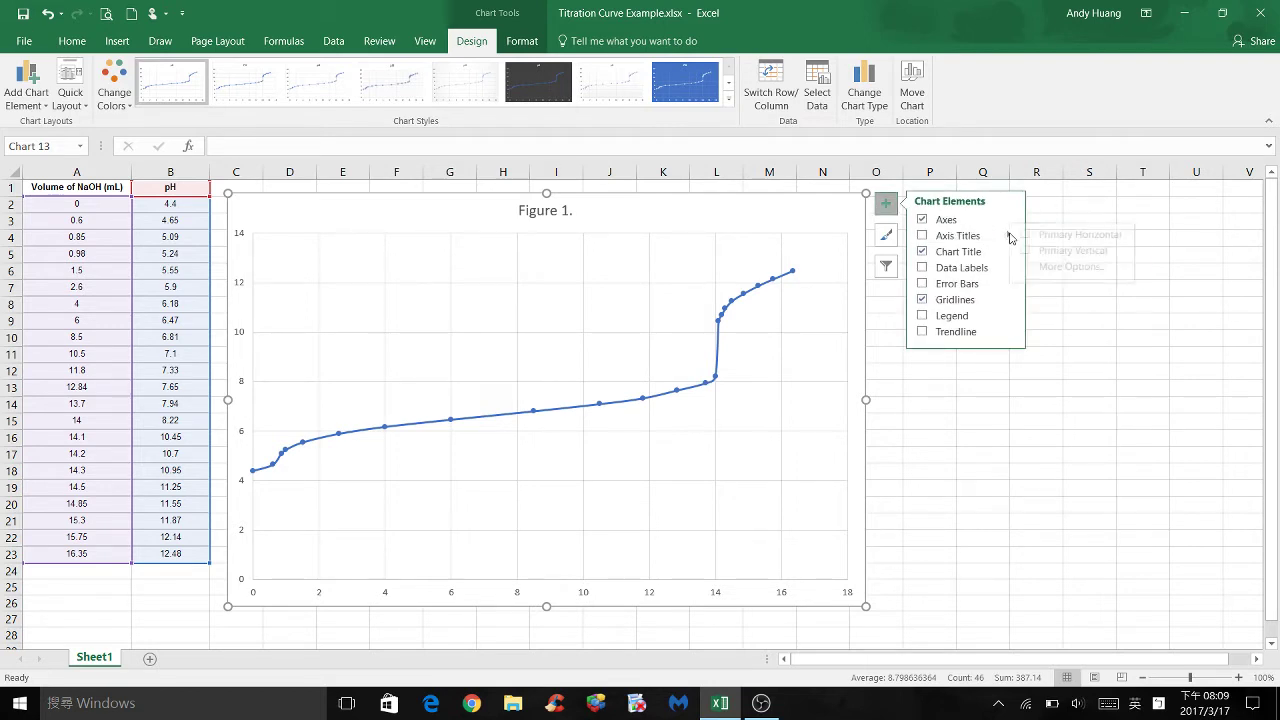
left_click(1068, 237)
left_click(1066, 252)
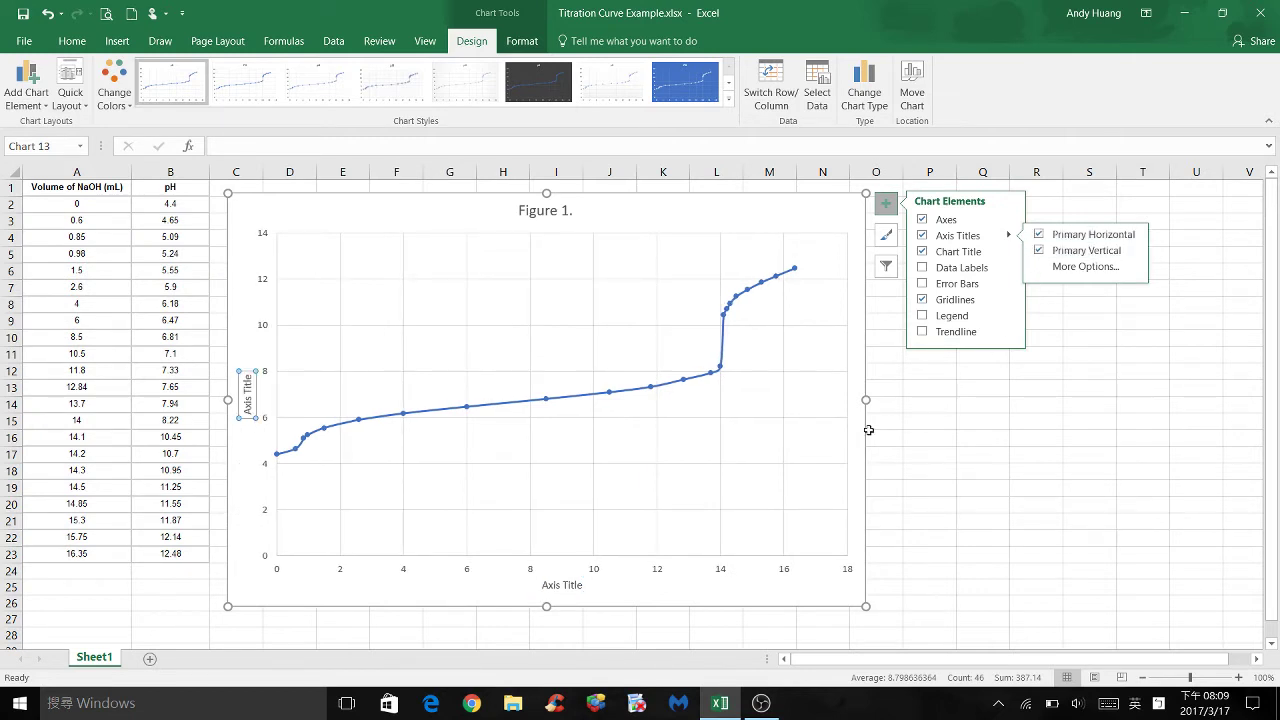
left_click(540, 585)
left_click_drag(545, 585, 588, 584)
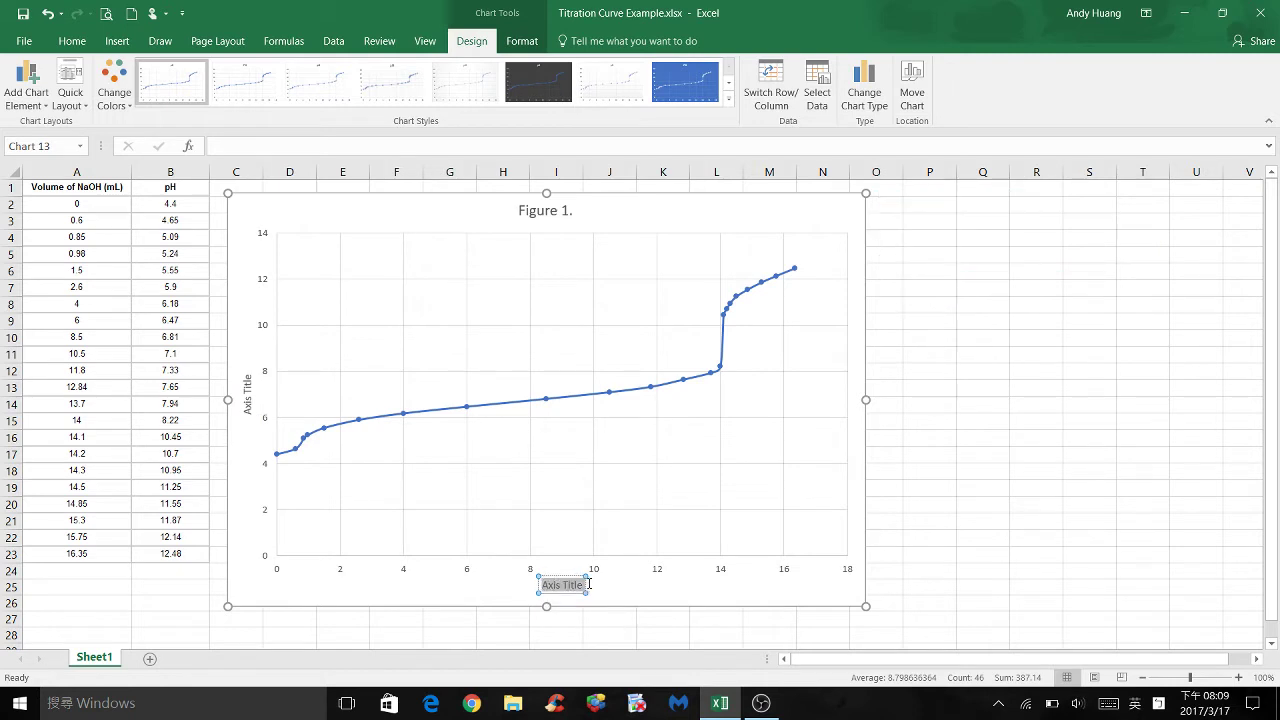
type("Vo")
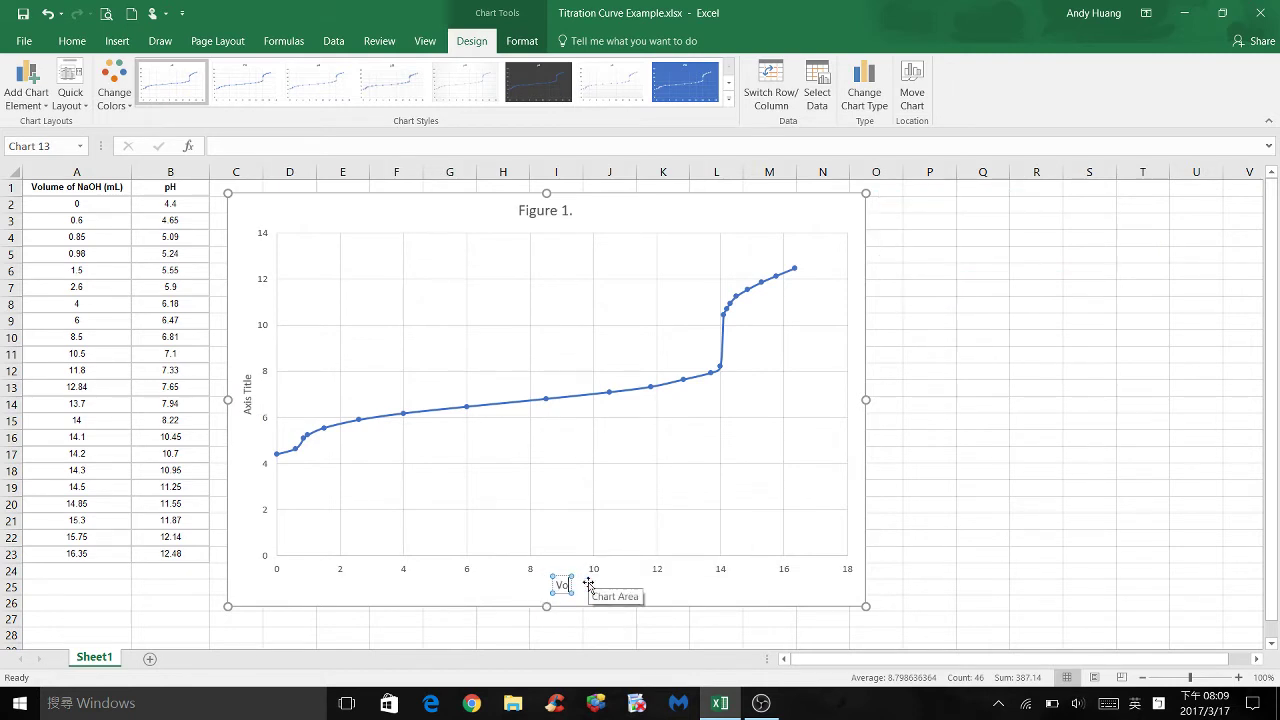
type("lume of NaOH")
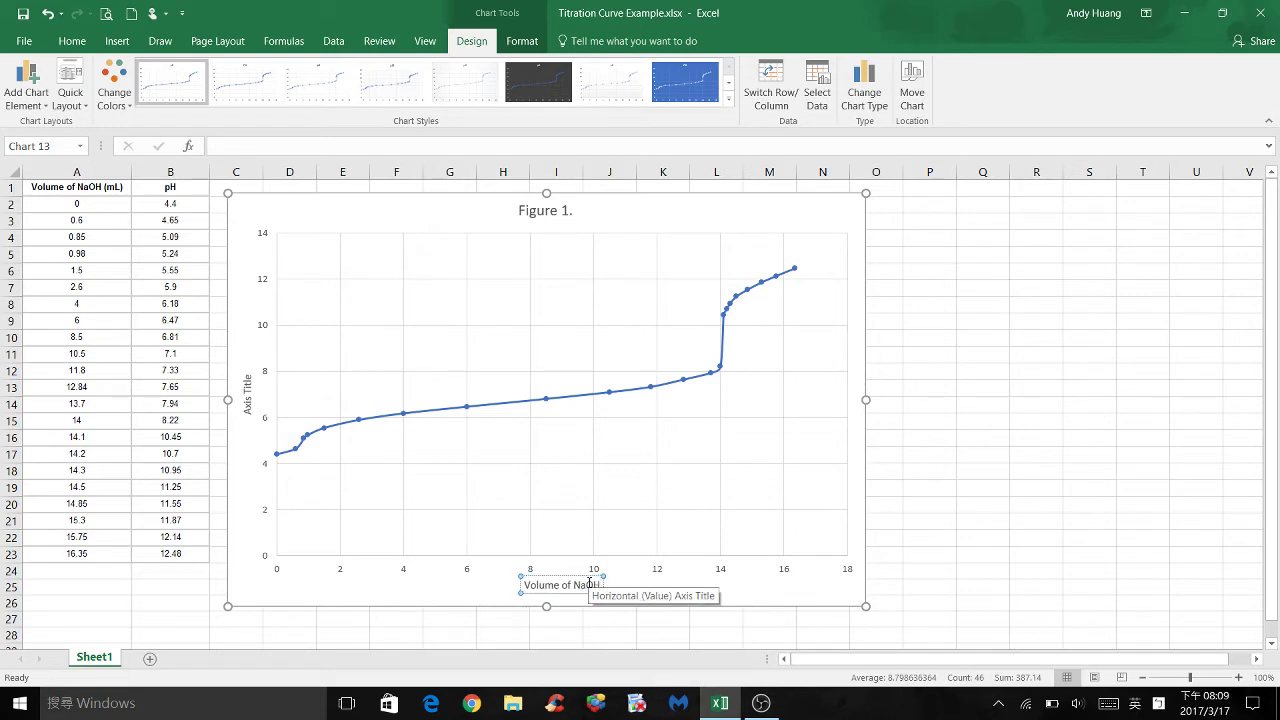
type(" (mL)")
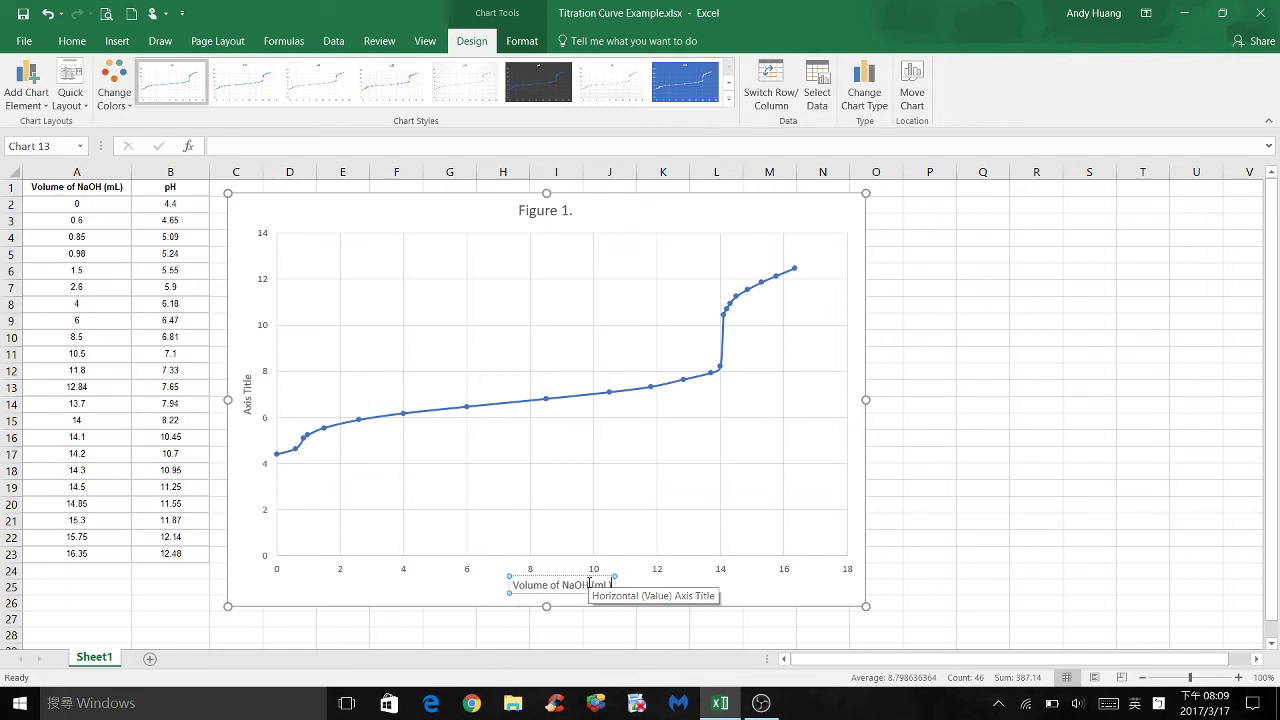
Step: Label the vertical axis title 'pH'
left_click(247, 378)
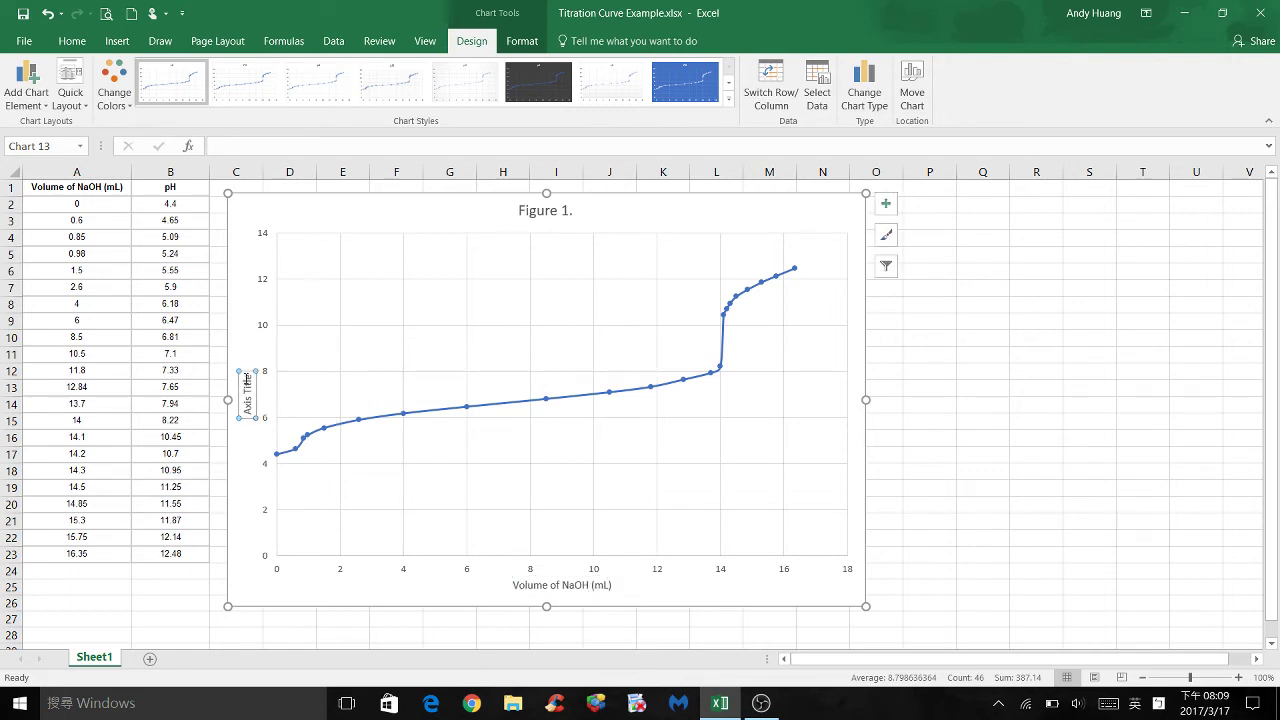
left_click_drag(247, 374, 245, 415)
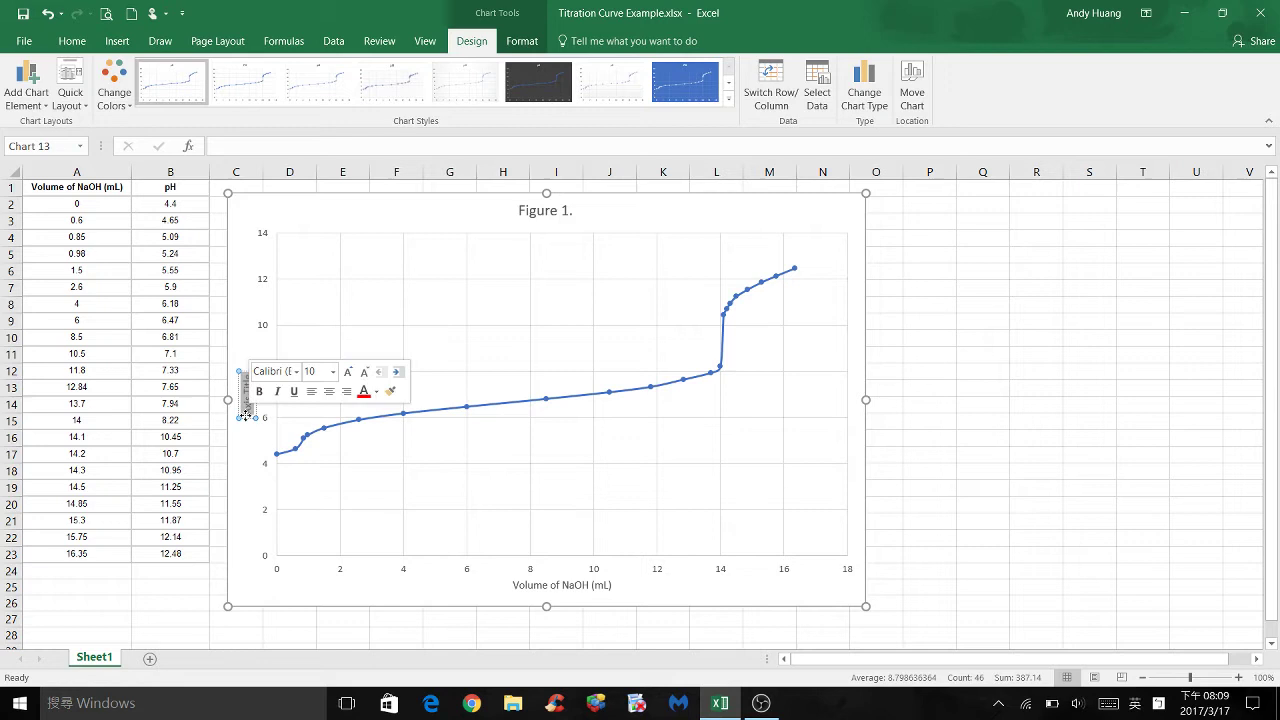
type("pH")
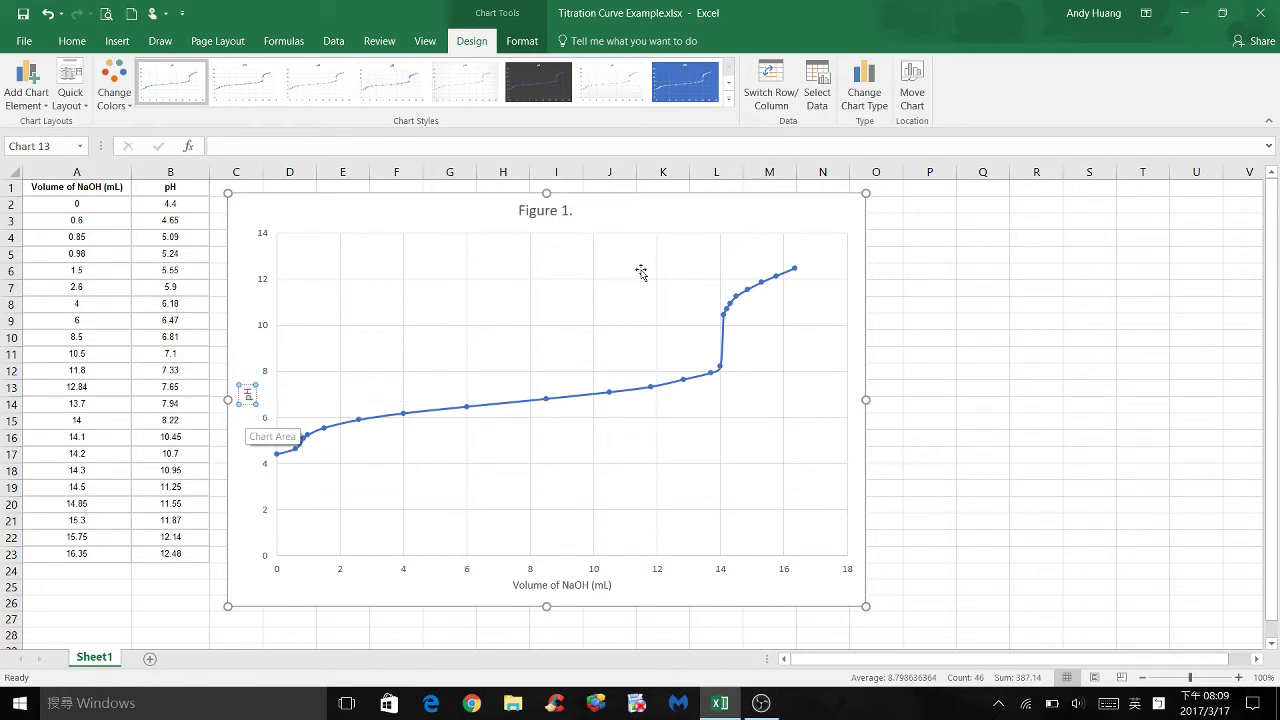
left_click(703, 217)
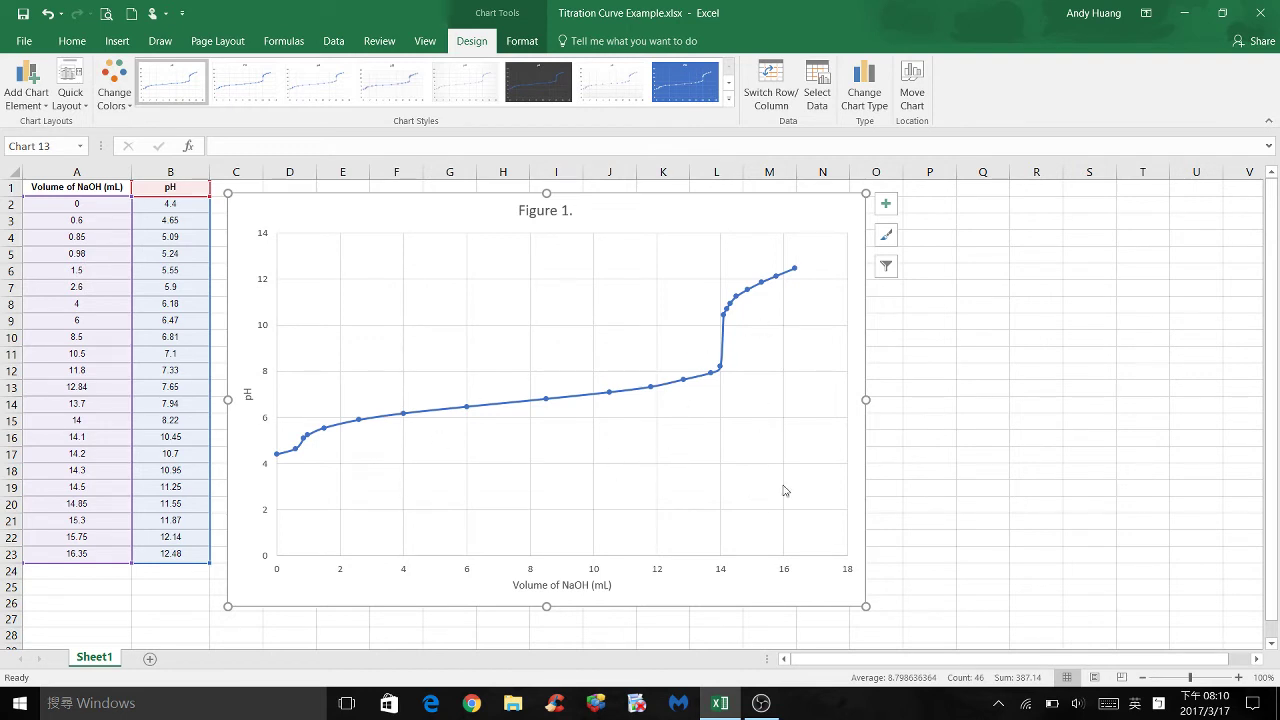
Step: Add Primary Minor Horizontal and Primary Minor Vertical gridlines to the titration chart
left_click(17, 109)
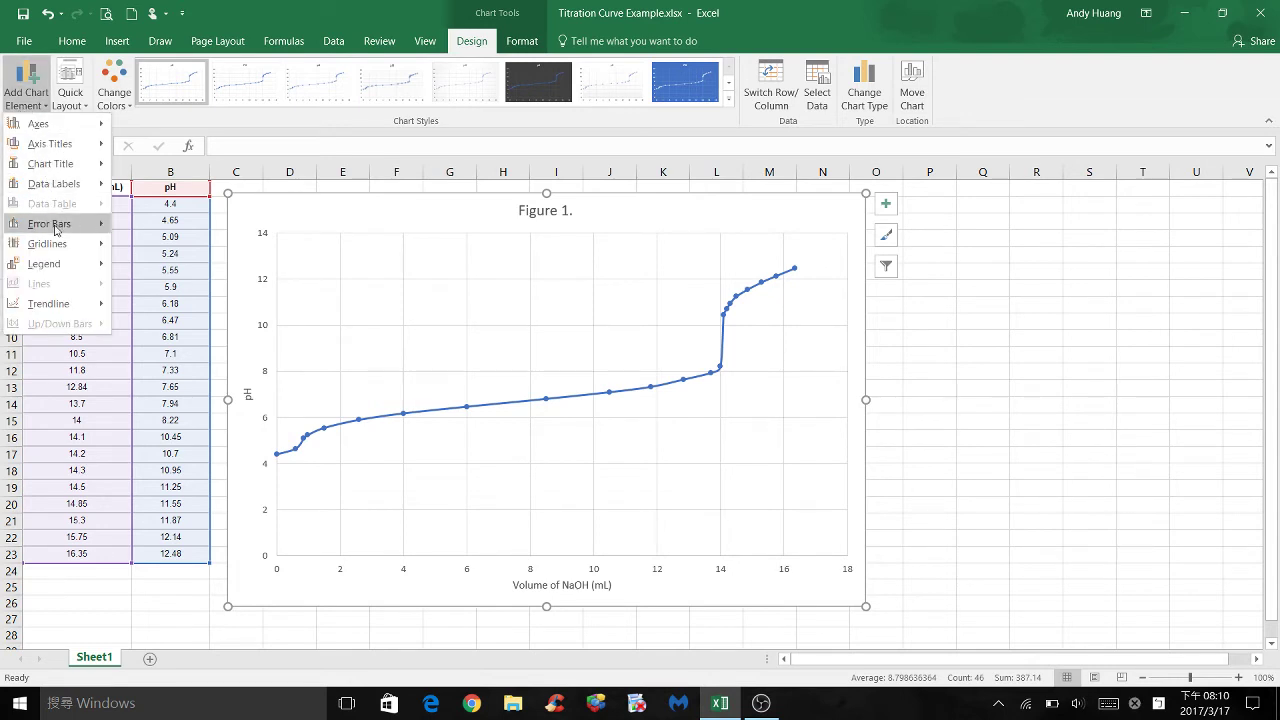
mouse_move(56, 250)
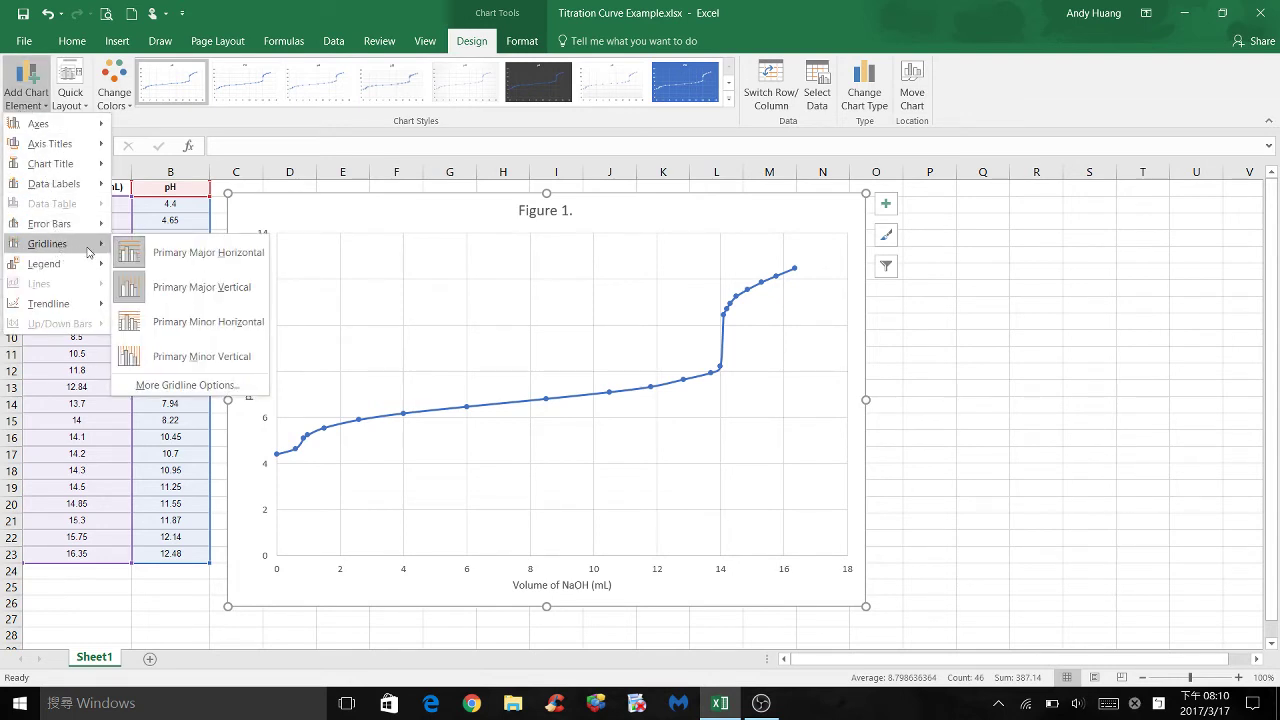
left_click(200, 322)
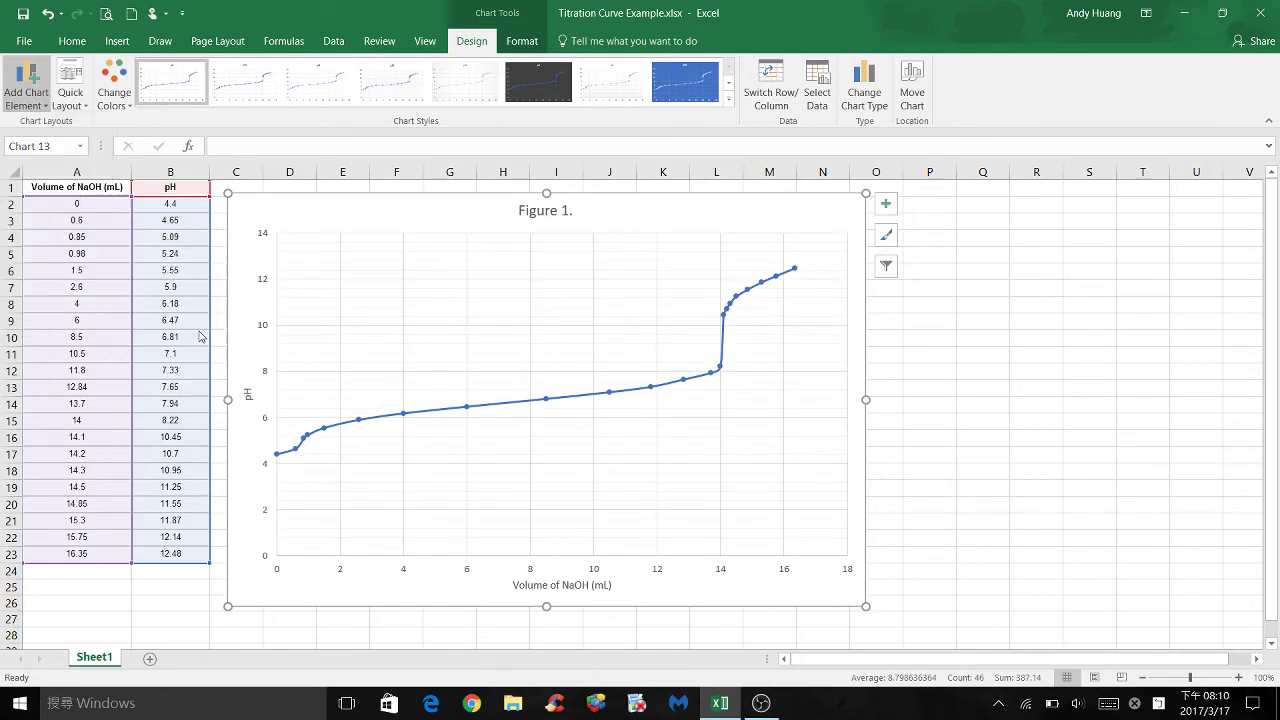
left_click(27, 100)
mouse_move(56, 244)
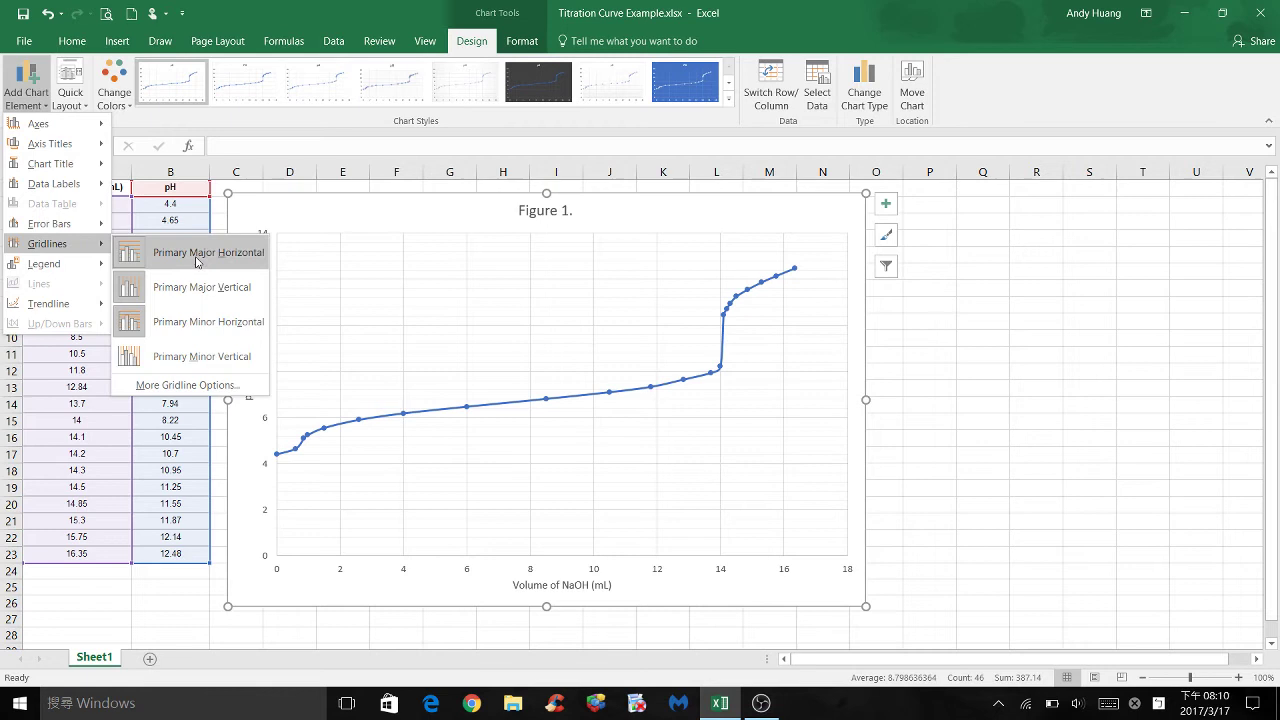
left_click(183, 357)
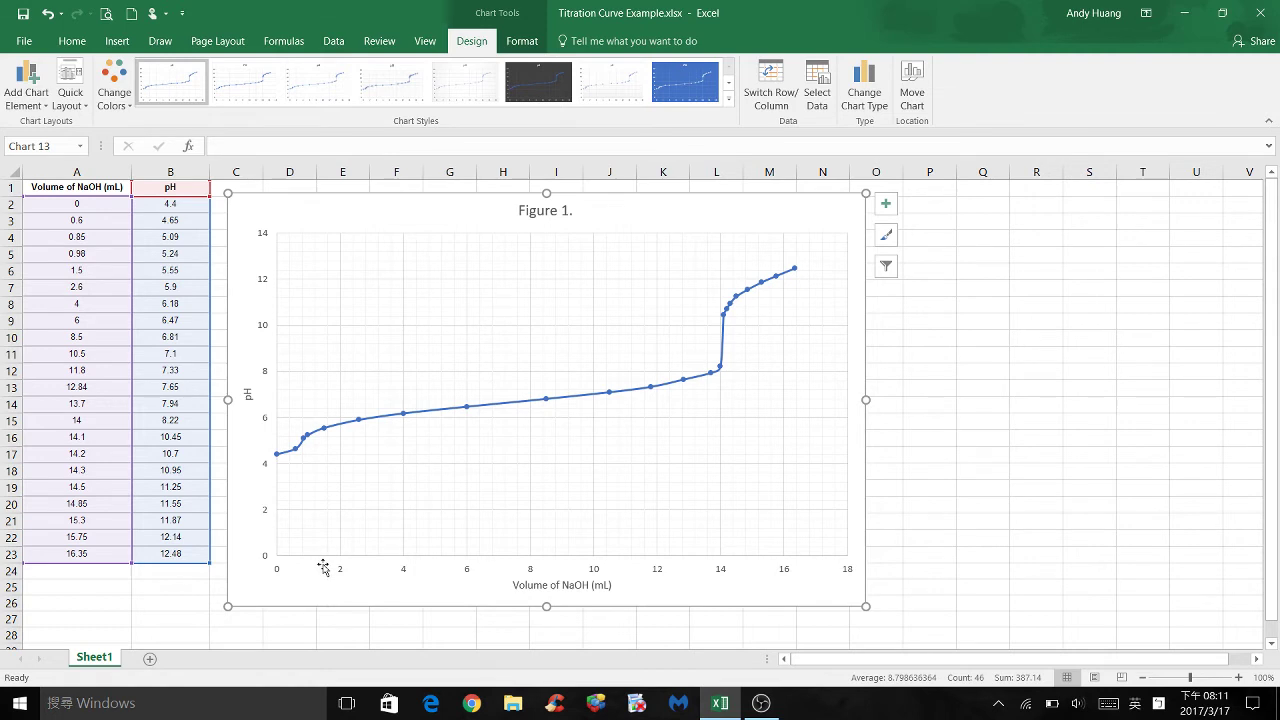
left_click(341, 571)
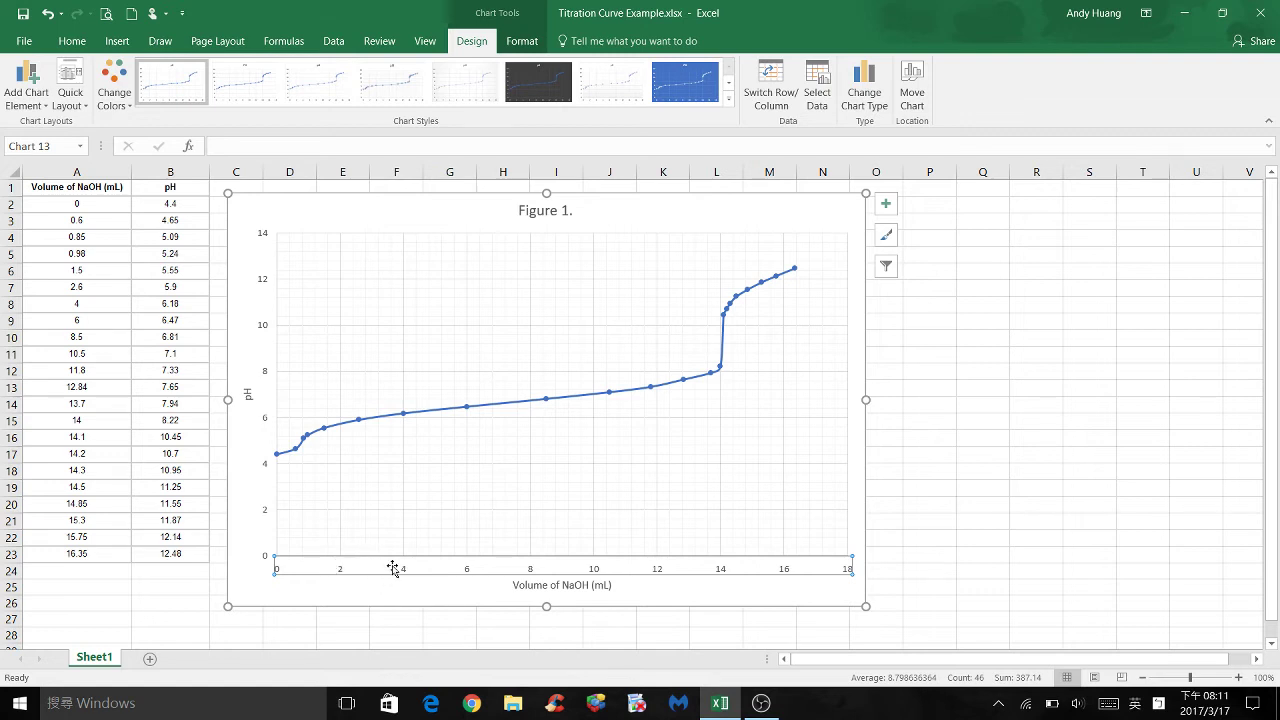
Step: Open the Format Axis pane's bounds and units settings for the horizontal volume axis
double_click(369, 567)
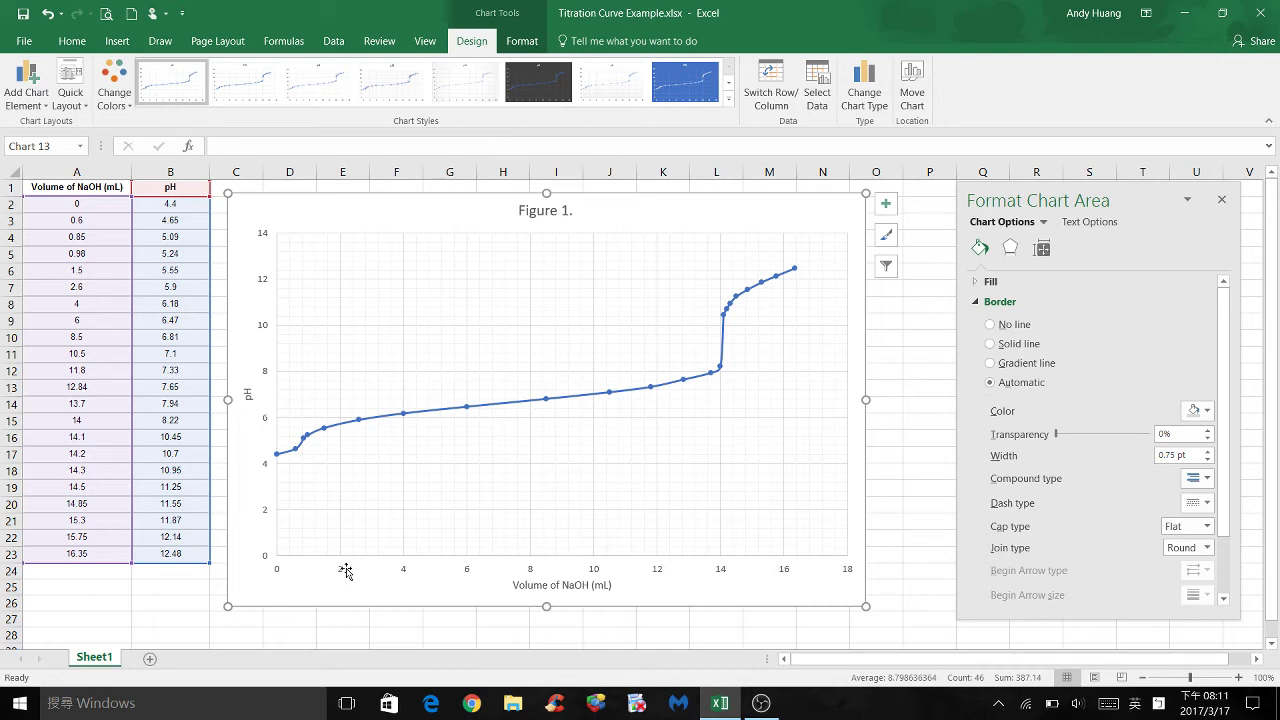
left_click(340, 572)
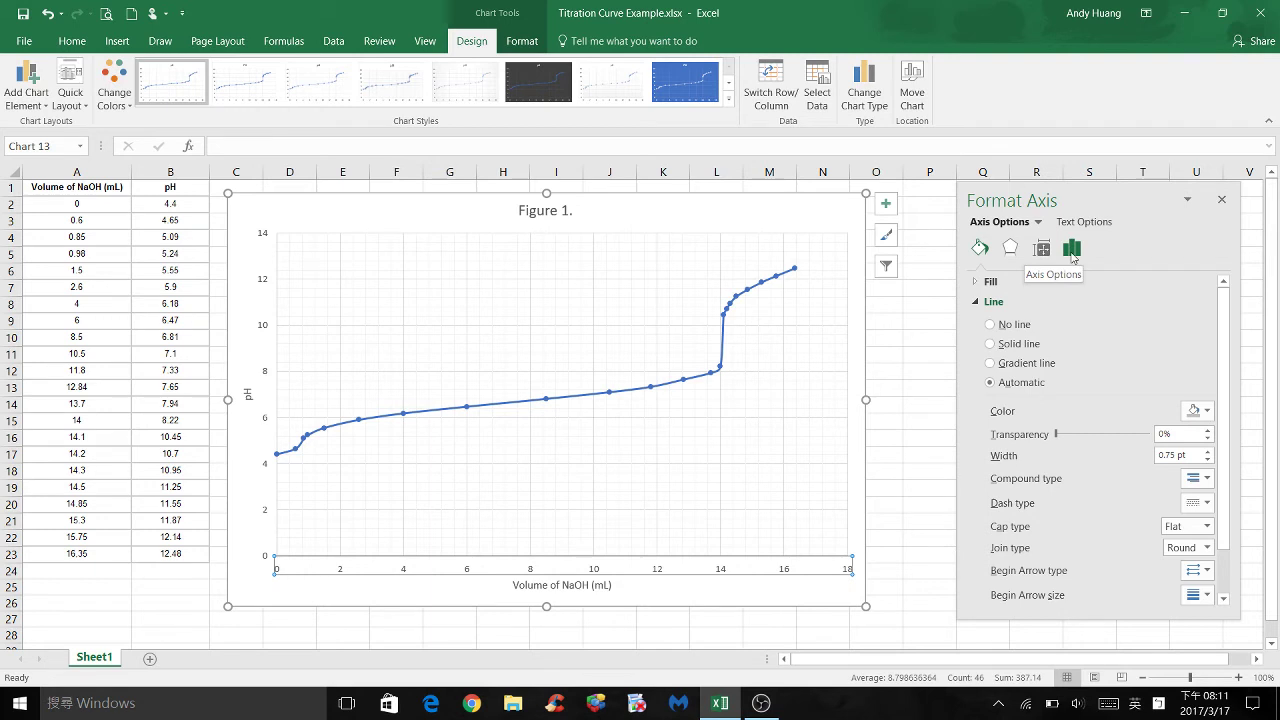
left_click(1073, 257)
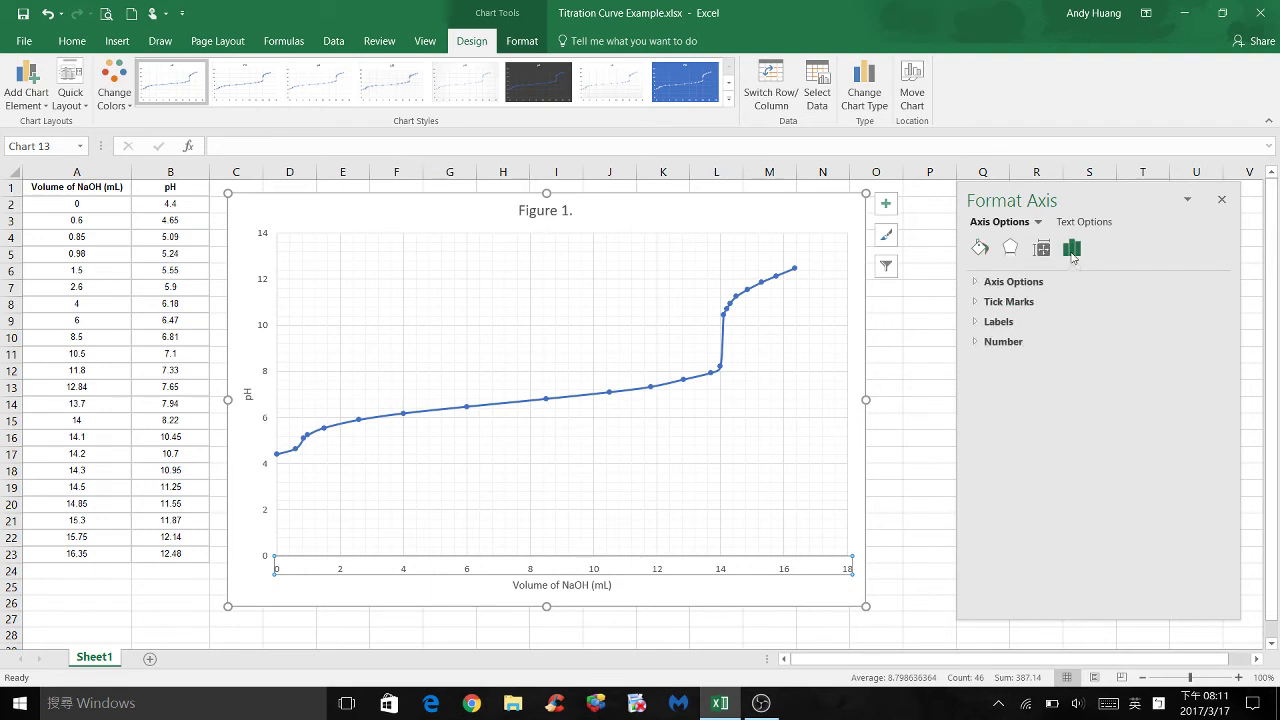
left_click(1008, 283)
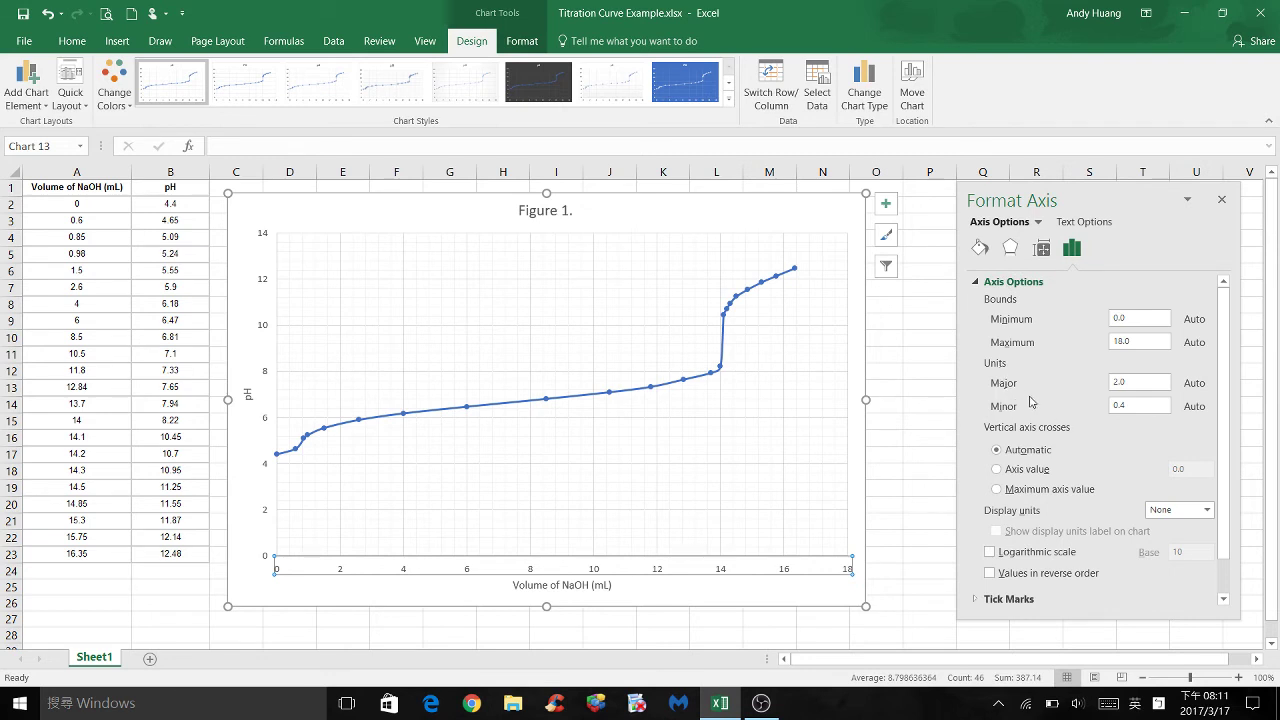
Step: Set the volume axis major unit to 1 and minor unit to 0.2
left_click(1124, 384)
left_click_drag(1112, 382, 1119, 382)
type("1")
left_click(1123, 405)
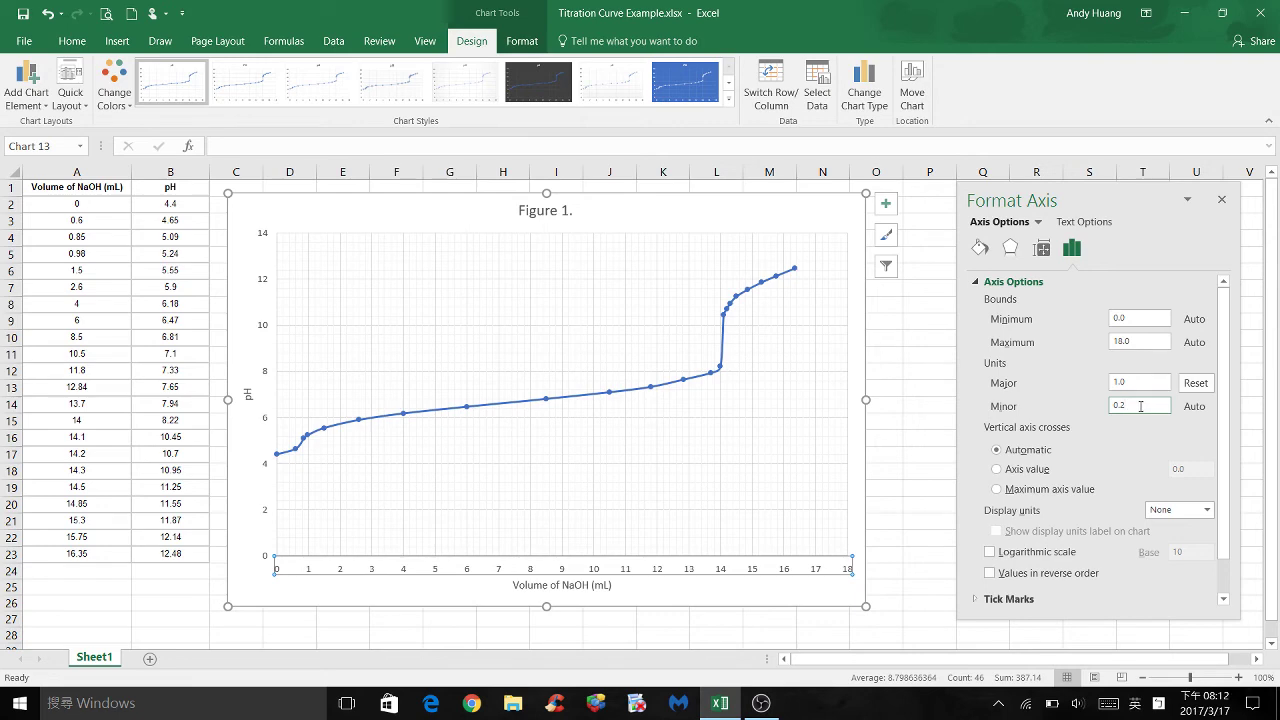
scroll(1153, 442, "down", 1)
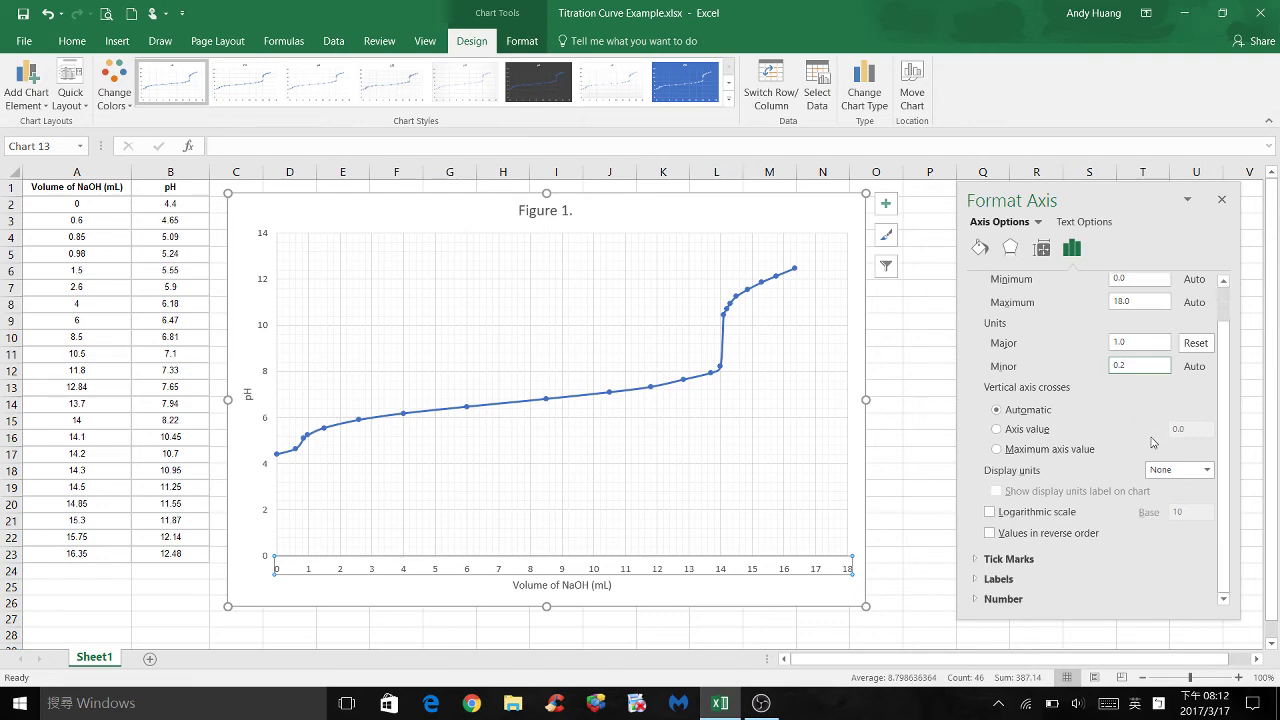
scroll(1153, 442, "up", 1)
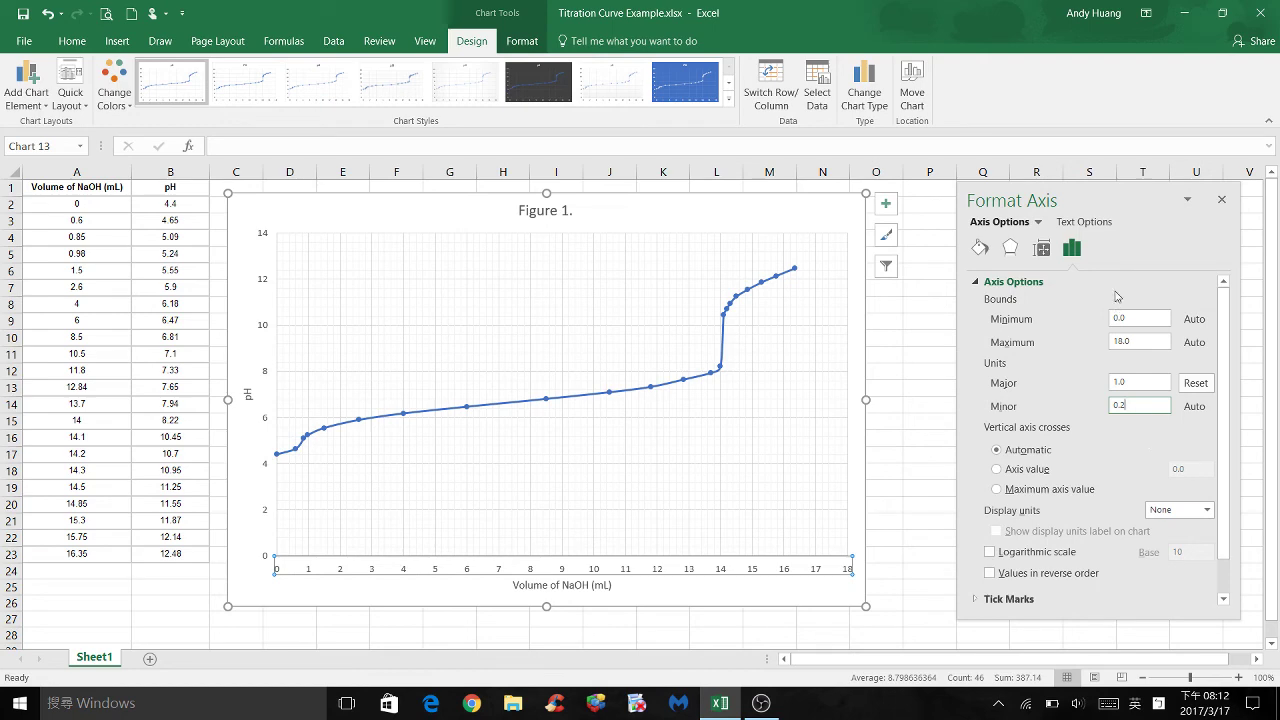
left_click(1186, 202)
left_click(1138, 204)
left_click(1040, 223)
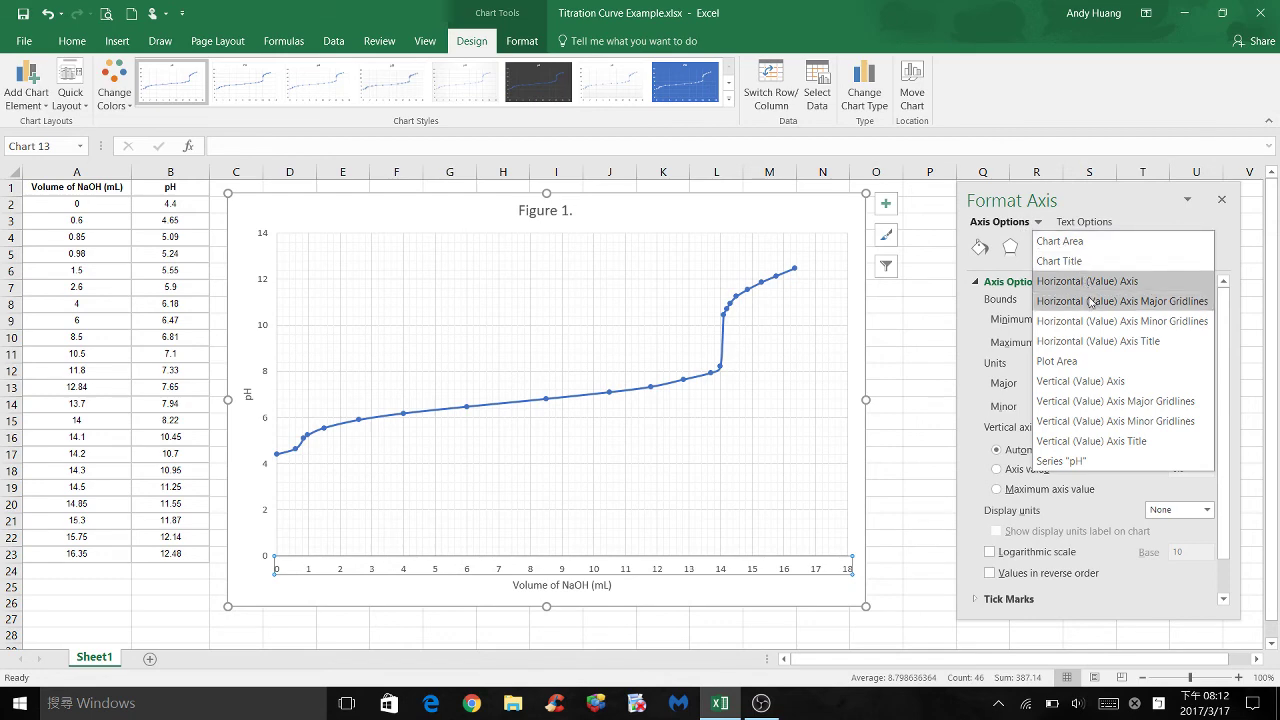
Step: Switch to the vertical pH axis and set its major unit to 1 and minor unit to 0.2
left_click(1090, 388)
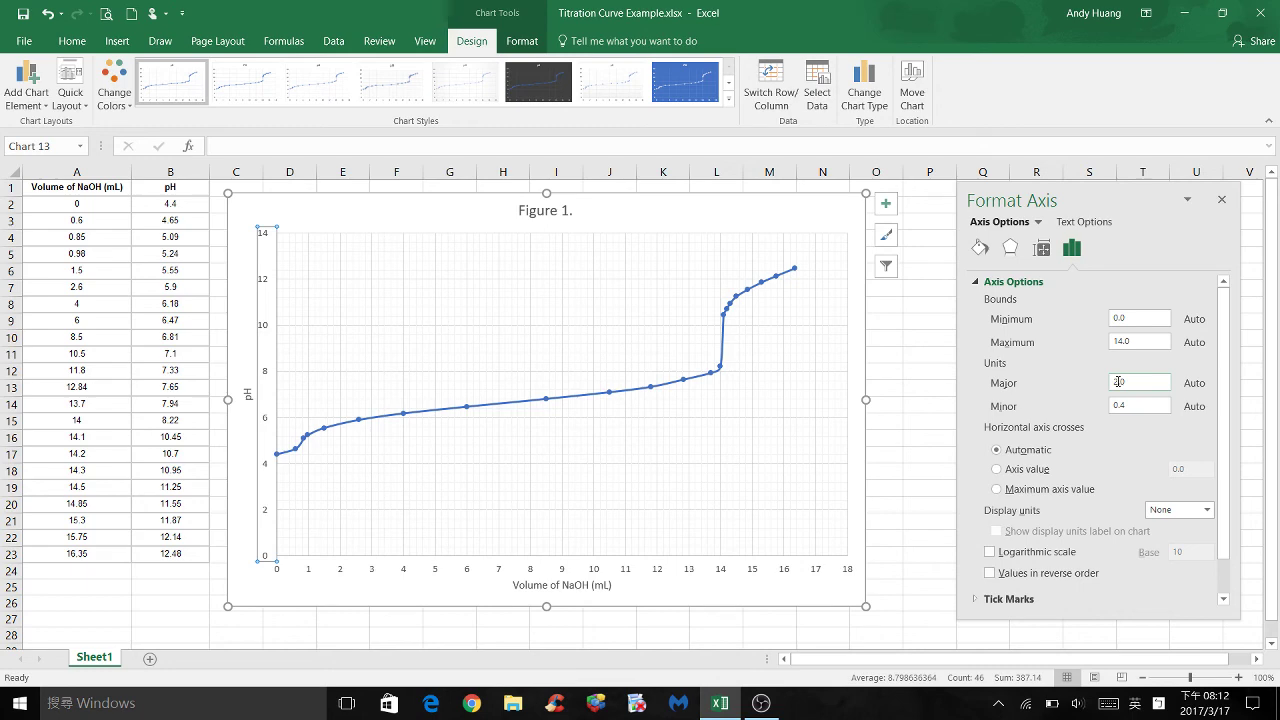
left_click(1118, 381)
left_click_drag(1118, 381, 1111, 381)
type("1")
double_click(1132, 405)
type("0.2")
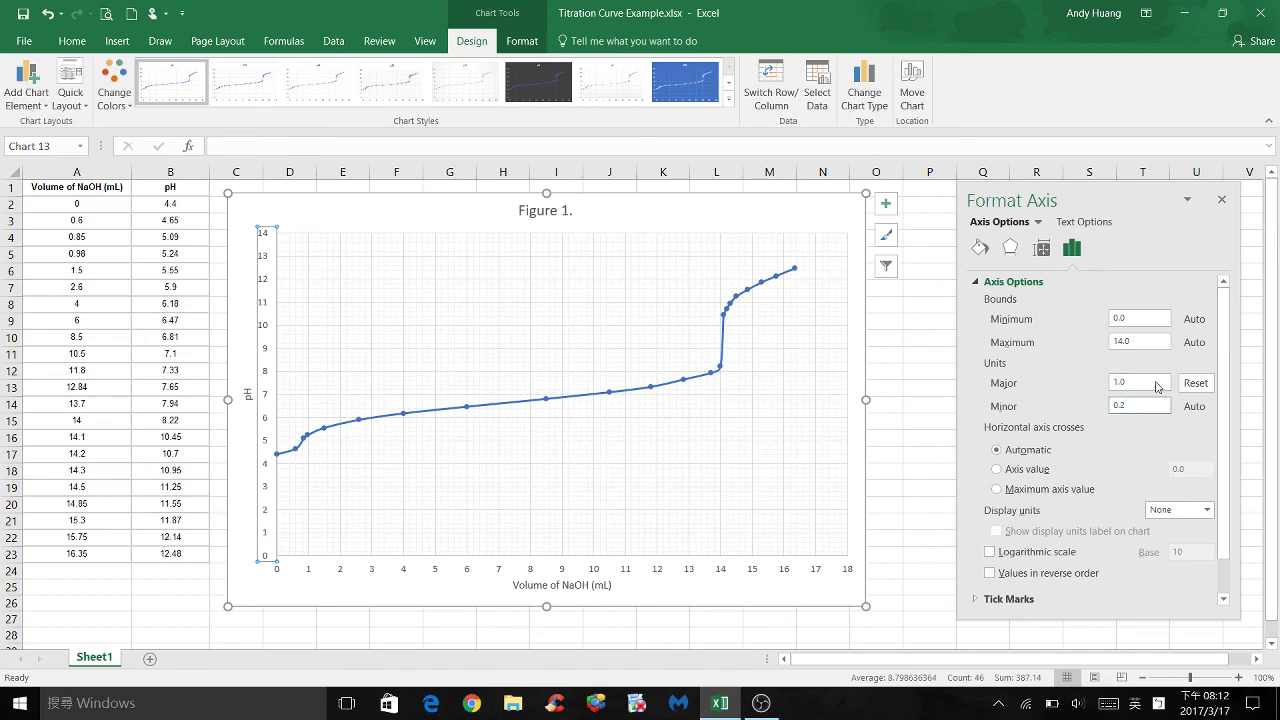
Step: Close the Format Axis pane and drag the chart wider to the right and taller downward
left_click(1222, 201)
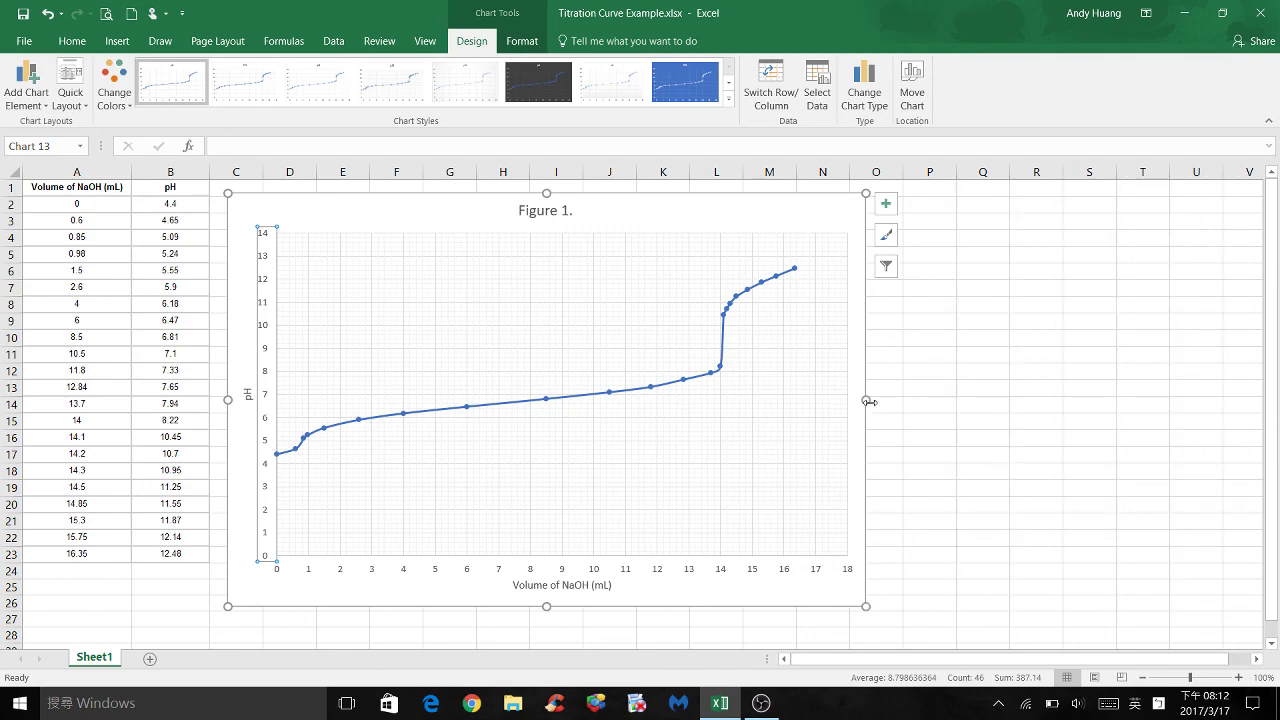
left_click_drag(867, 401, 1017, 505)
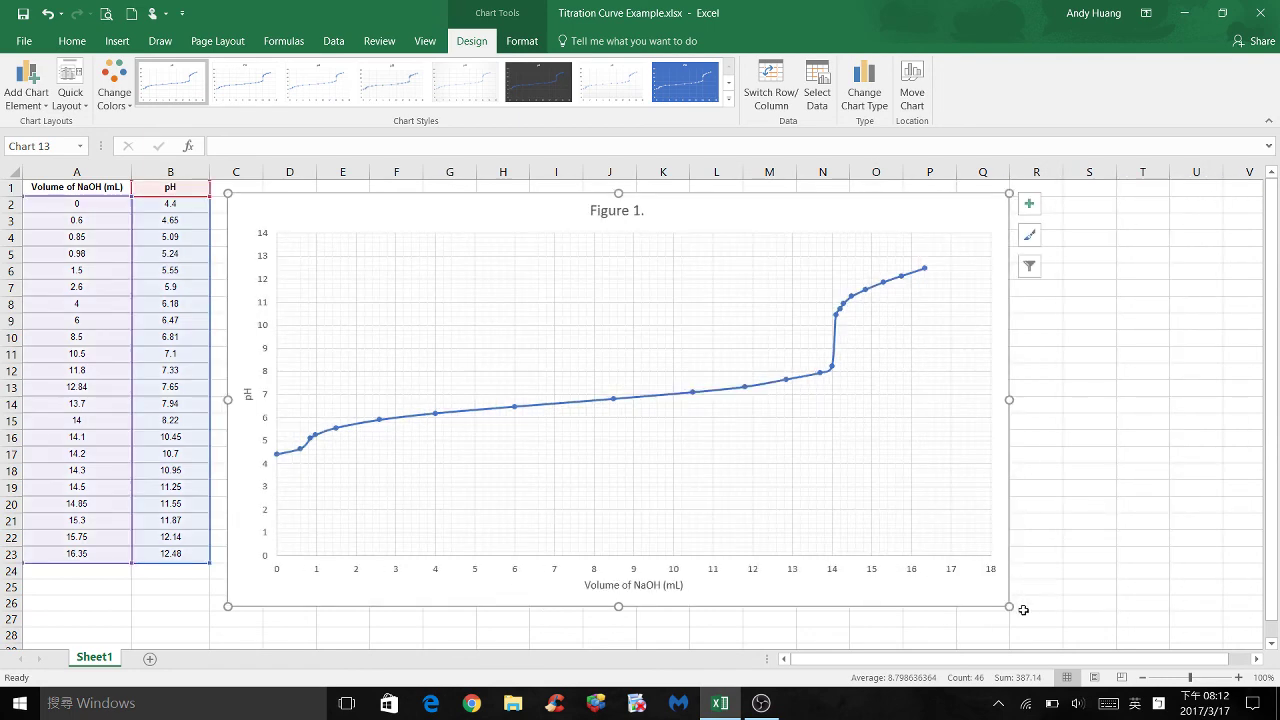
left_click_drag(1010, 607, 1089, 666)
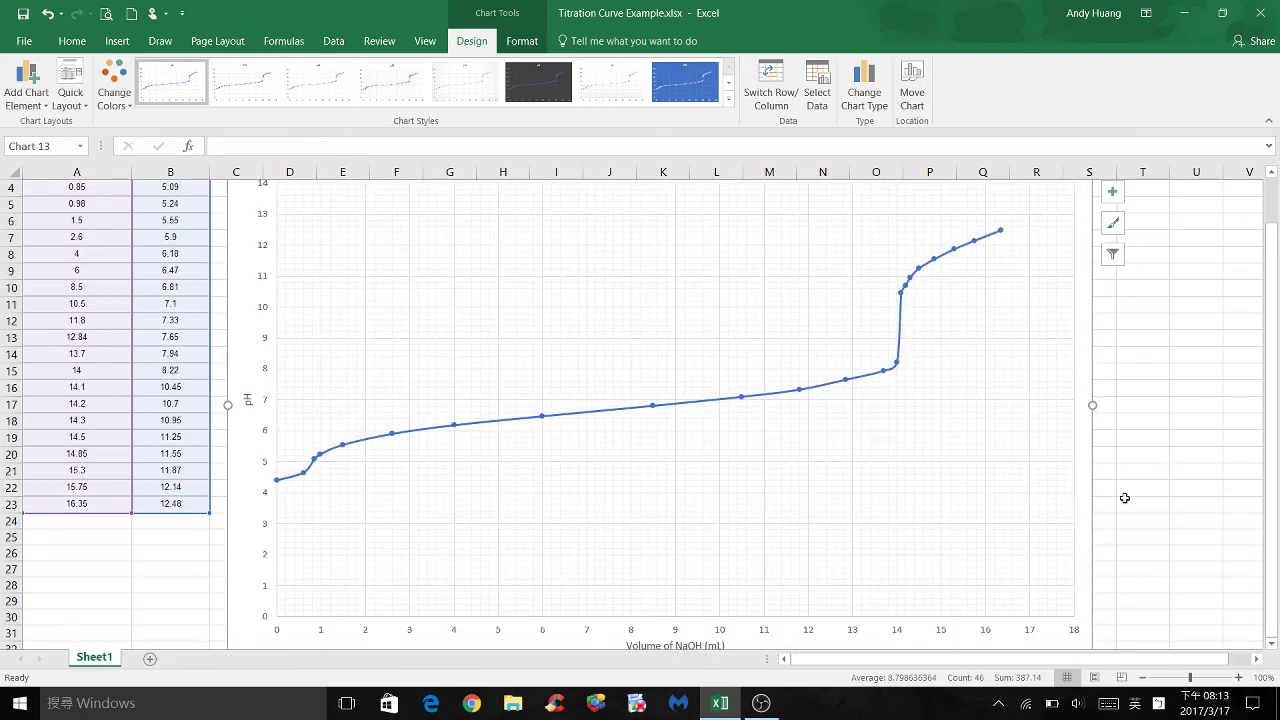
scroll(1126, 494, "up", 1)
scroll(1126, 494, "down", 1)
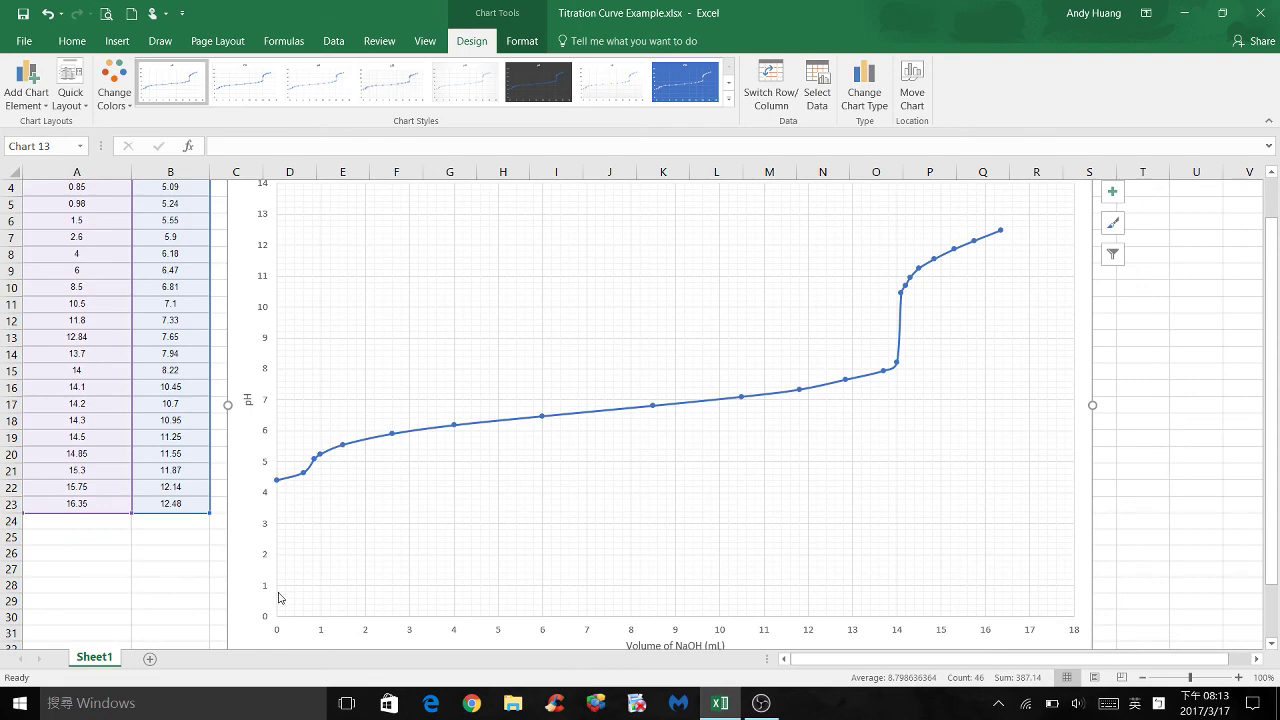